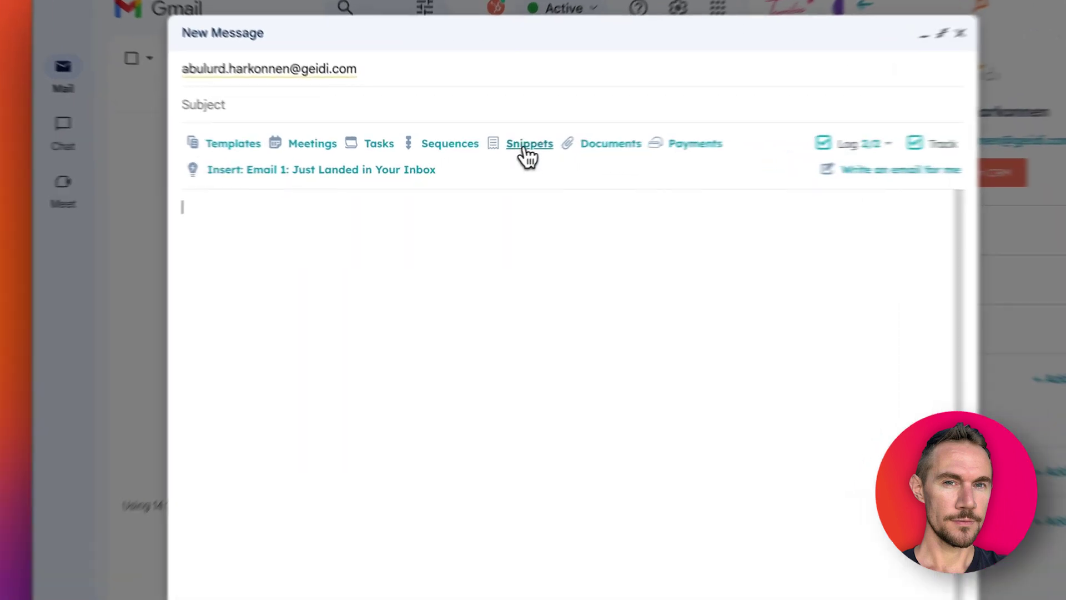
# - Insert the Opening 1 snippet into the email body and end the Bene Tleilax check-in sentence with a period
pyautogui.click(500, 151)
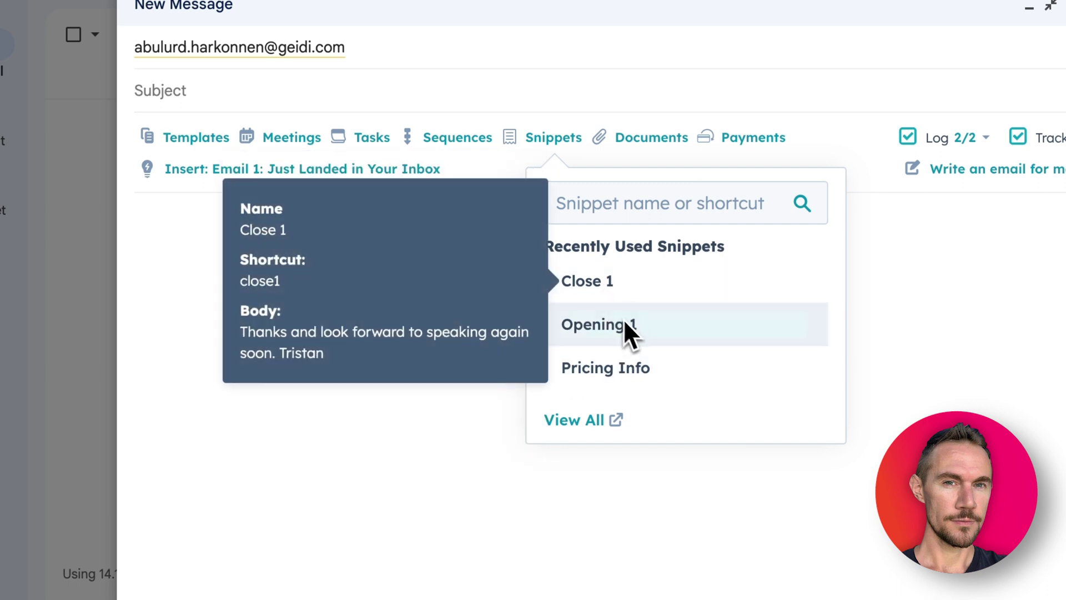
pyautogui.click(598, 327)
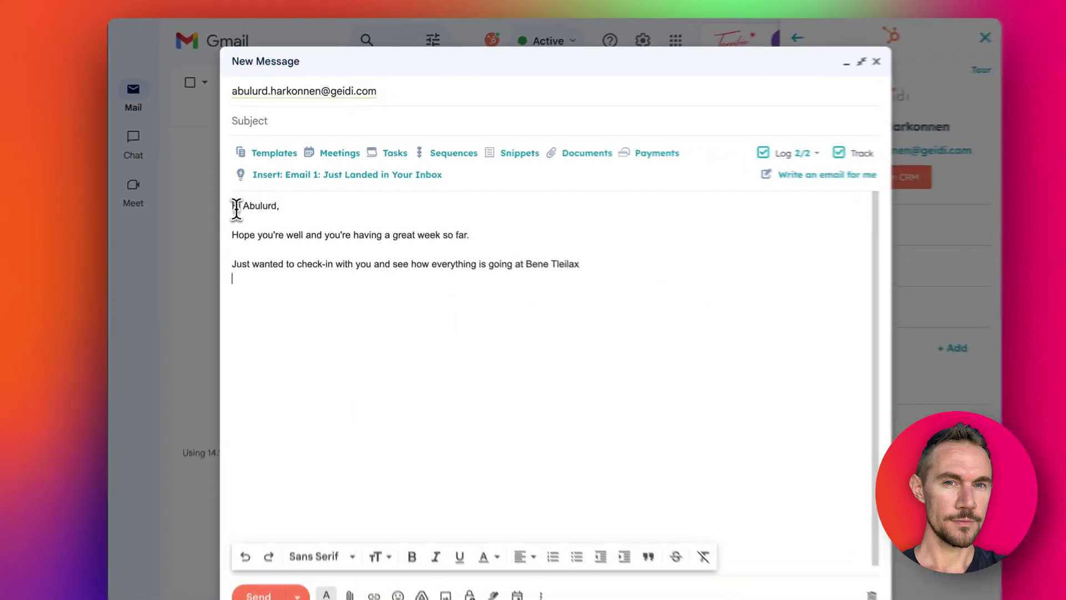
pyautogui.moveTo(242, 206); pyautogui.dragTo(277, 200)
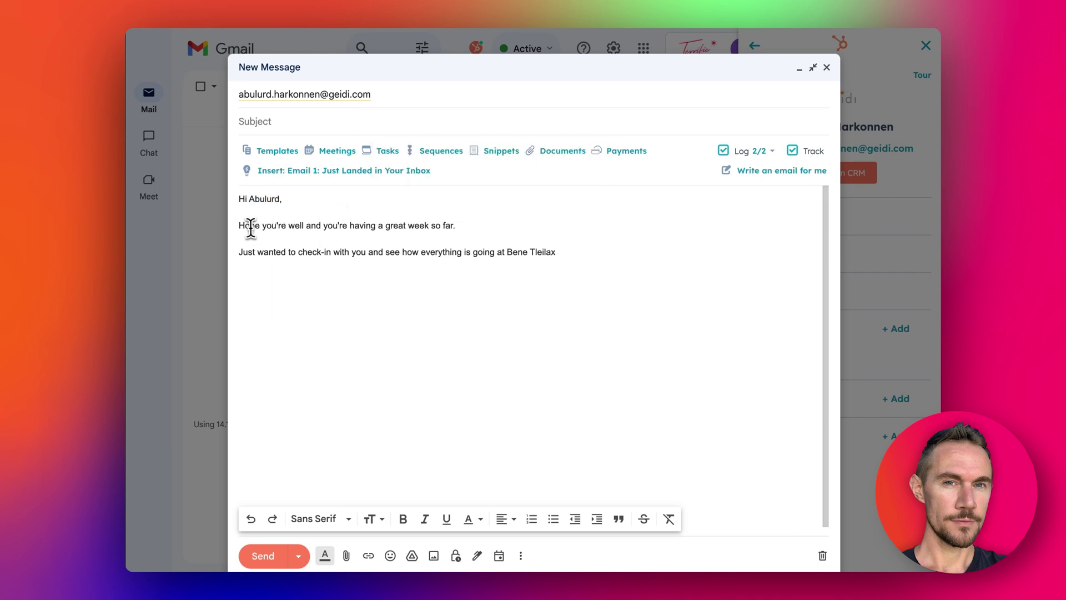
pyautogui.moveTo(249, 226)
pyautogui.mouseDown()
pyautogui.moveTo(549, 265)
pyautogui.moveTo(521, 255)
pyautogui.mouseUp()
pyautogui.click(550, 265)
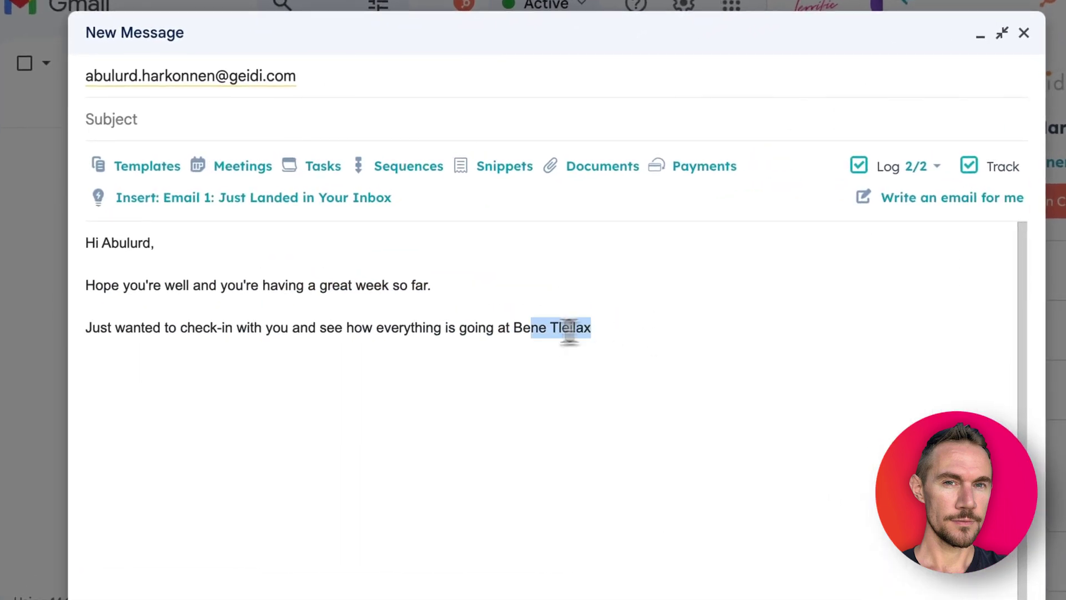
pyautogui.moveTo(569, 334); pyautogui.dragTo(512, 329)
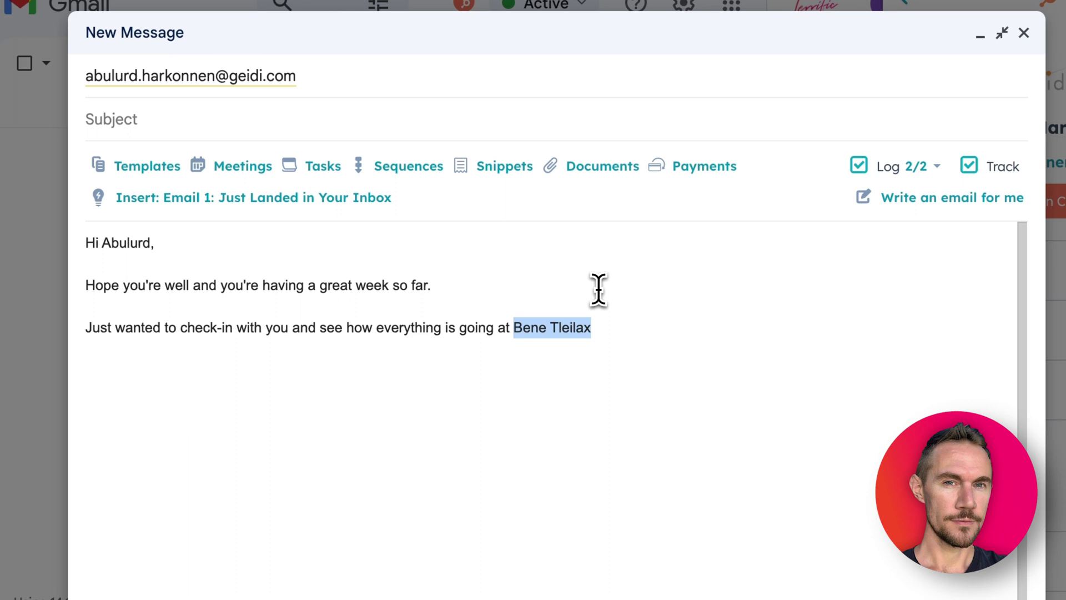
pyautogui.click(617, 329)
pyautogui.write('.')
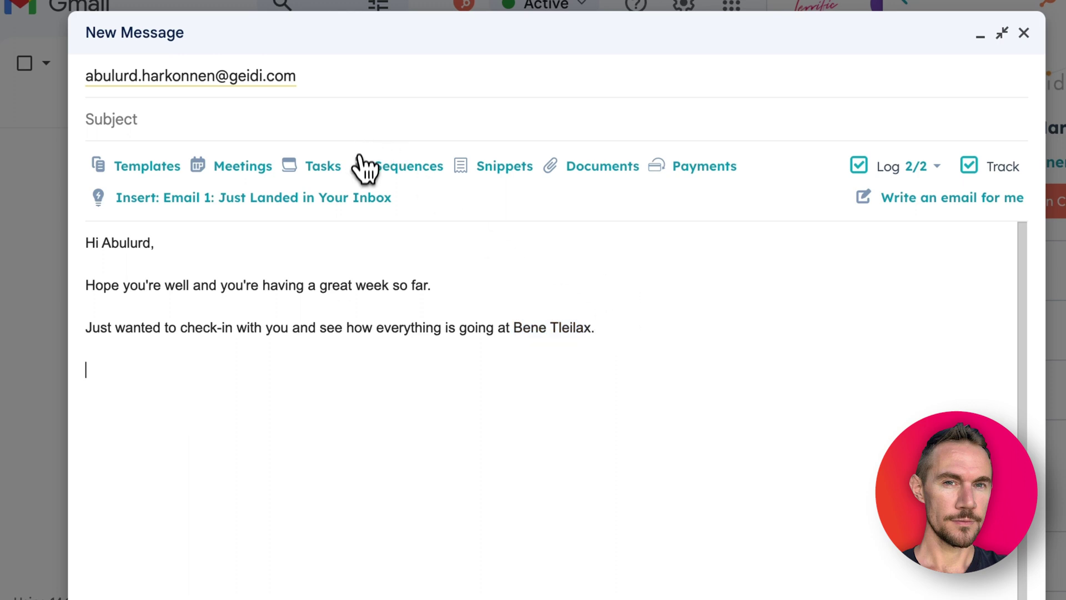
# - Insert the Pricing Info snippet with Basic, Standard and Premium monthly pricing below the opening
pyautogui.click(492, 171)
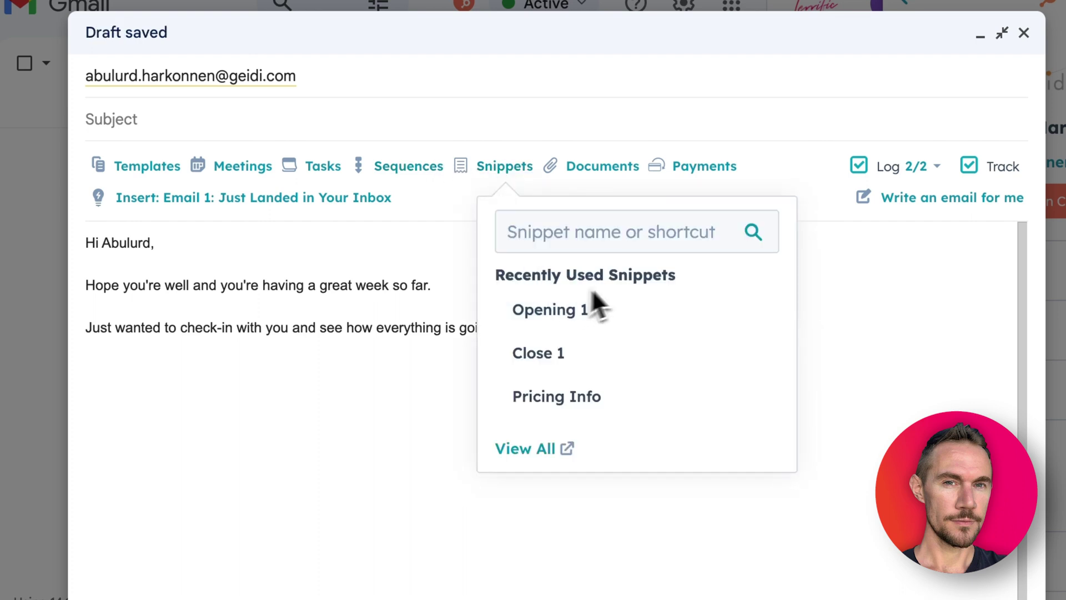
pyautogui.click(557, 413)
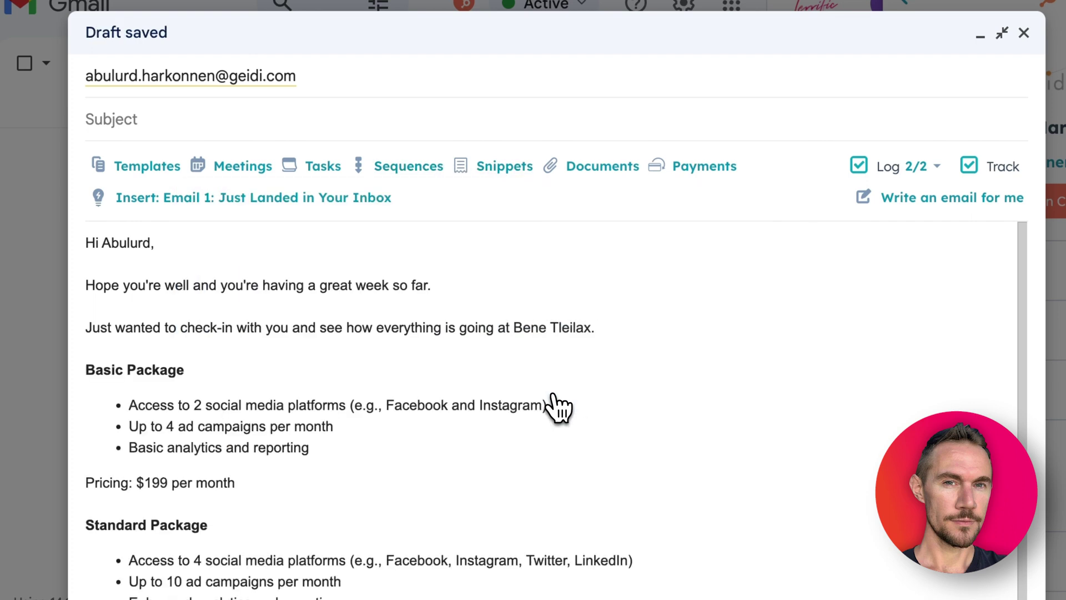
pyautogui.scroll(-3, 553, 405)
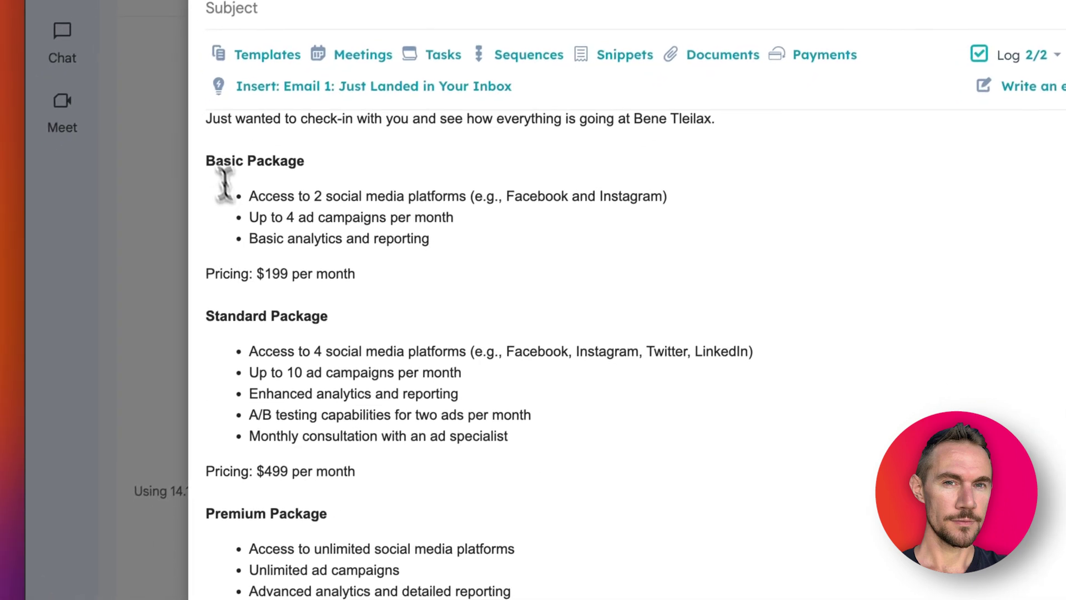
pyautogui.moveTo(210, 158); pyautogui.dragTo(317, 158)
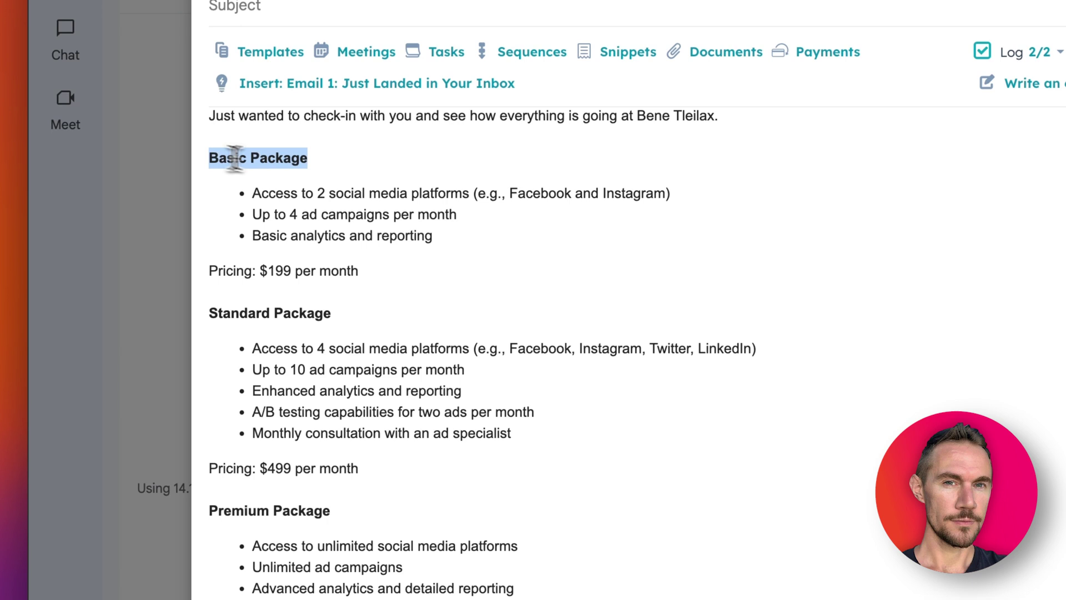
pyautogui.scroll(1, 317, 162)
pyautogui.click(290, 184)
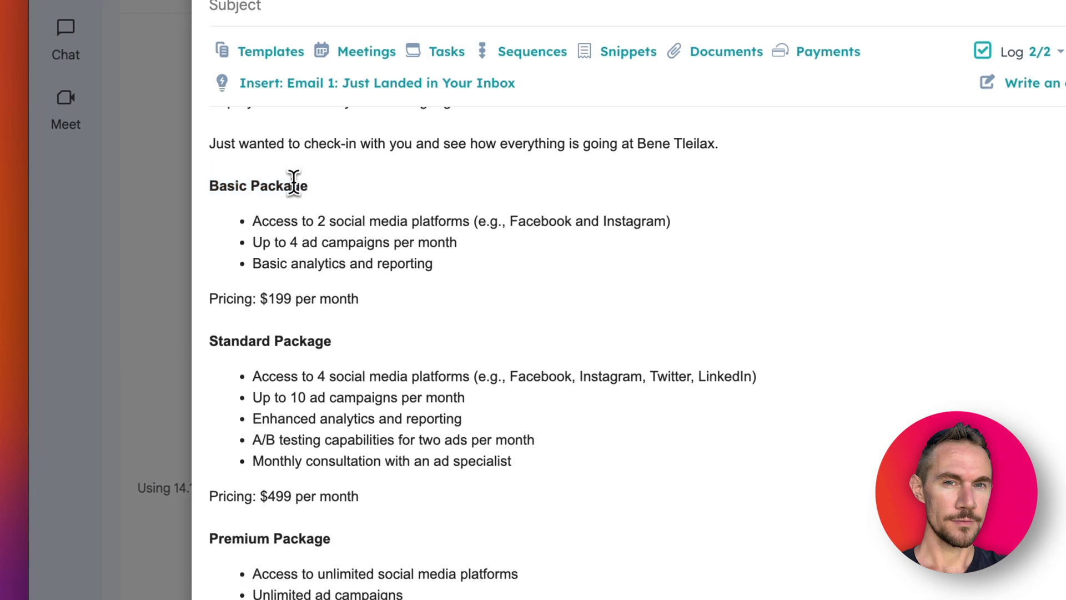
pyautogui.scroll(-3, 291, 184)
pyautogui.scroll(-2, 354, 200)
pyautogui.scroll(3, 412, 290)
pyautogui.scroll(-3, 476, 338)
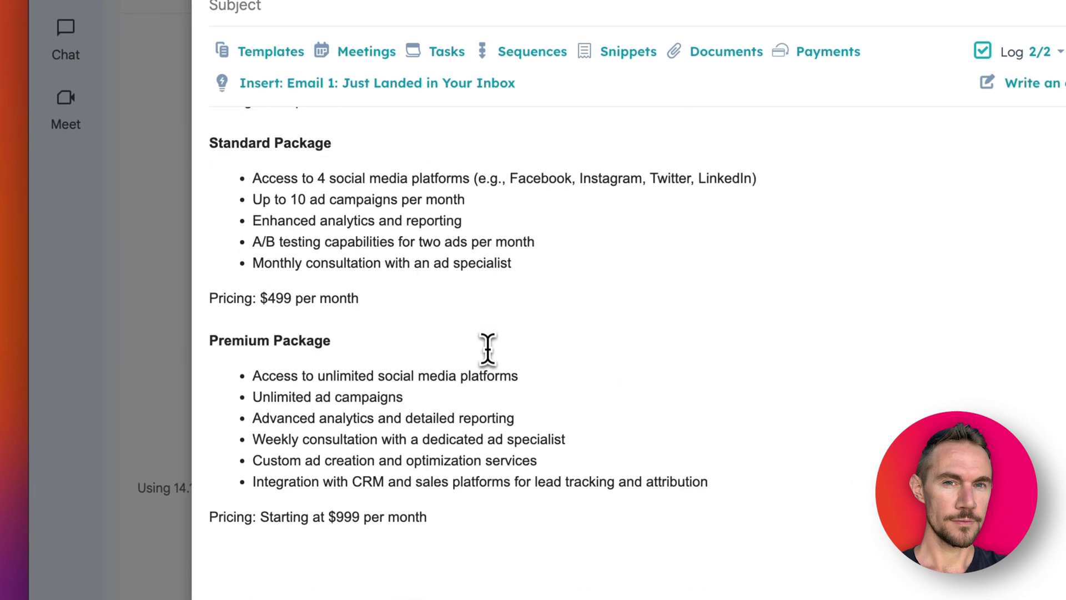
pyautogui.click(465, 534)
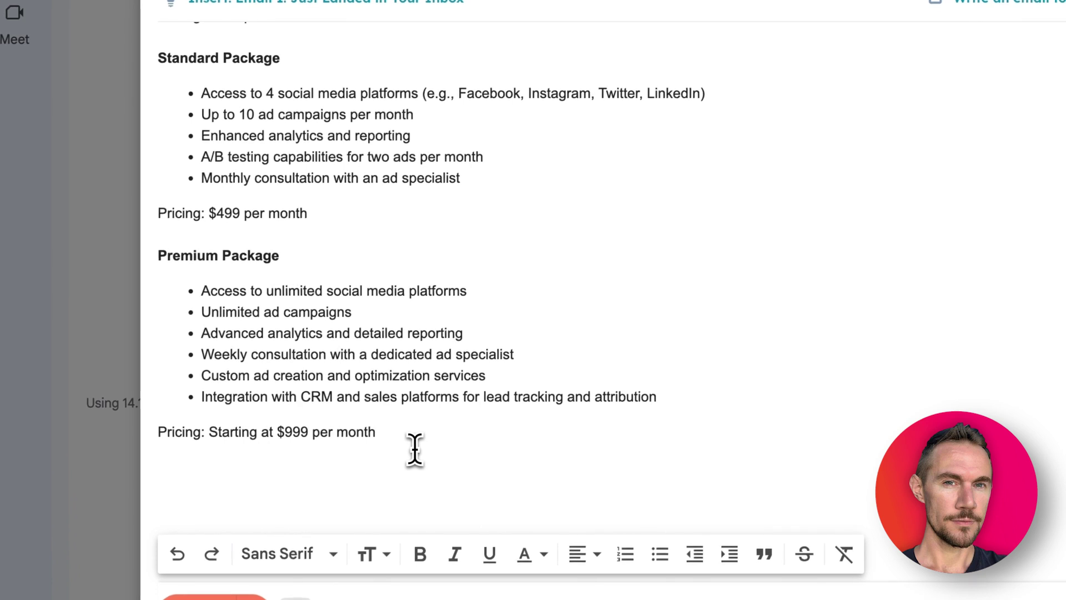
pyautogui.scroll(-1, 414, 433)
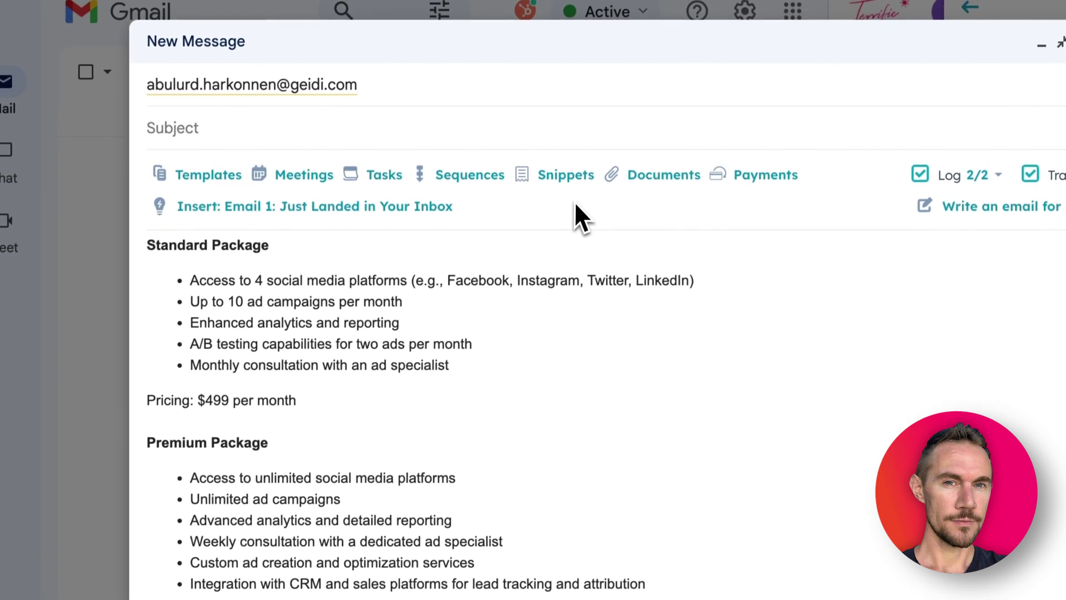
# - Append the Close 1 sign-off snippet to end the email draft
pyautogui.click(568, 139)
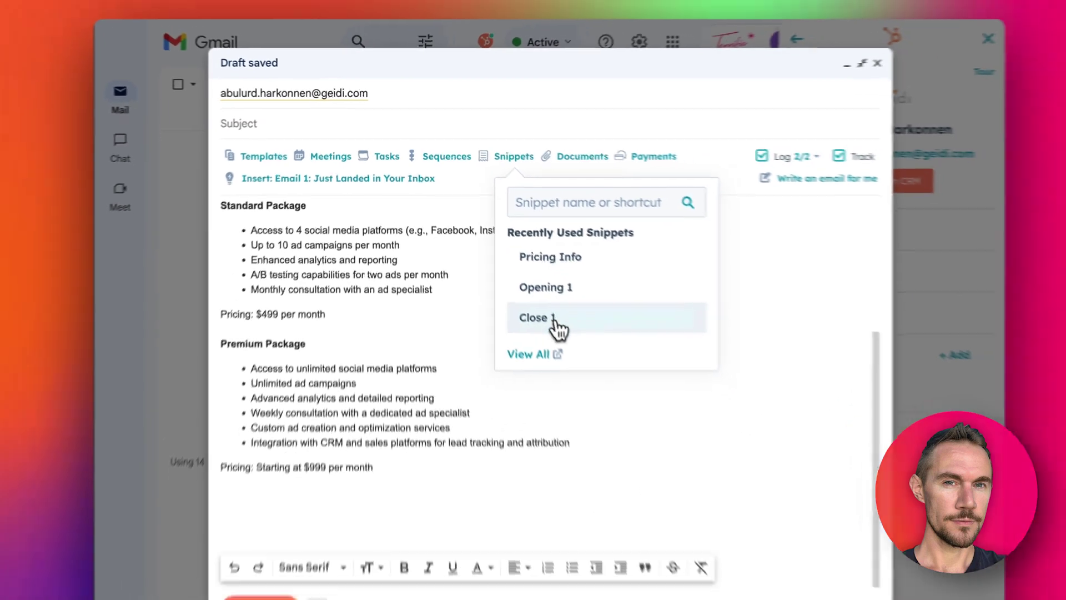
pyautogui.click(556, 328)
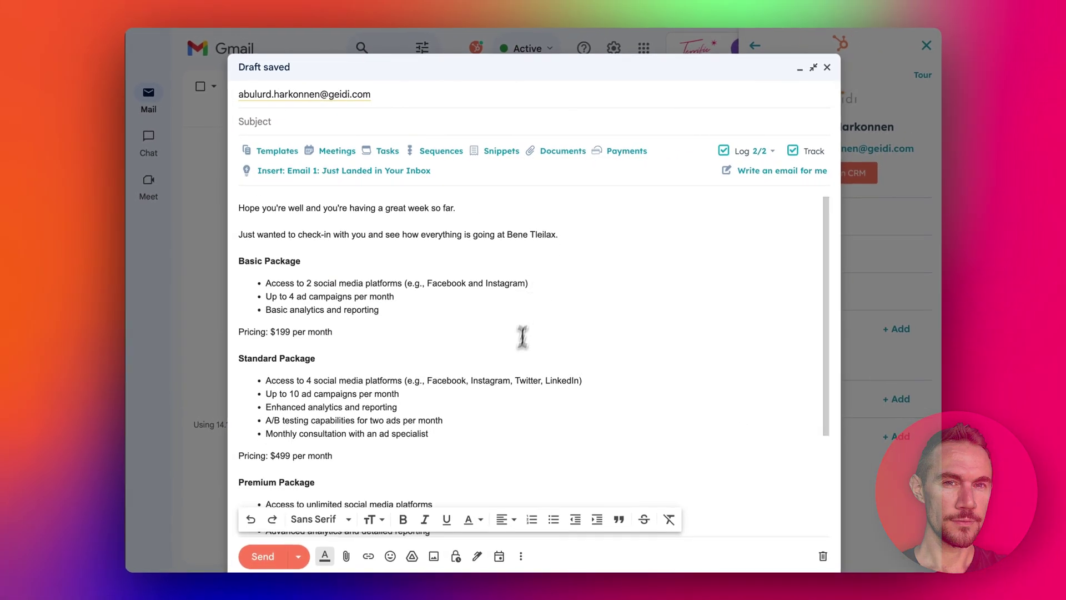
pyautogui.moveTo(431, 416); pyautogui.dragTo(267, 421)
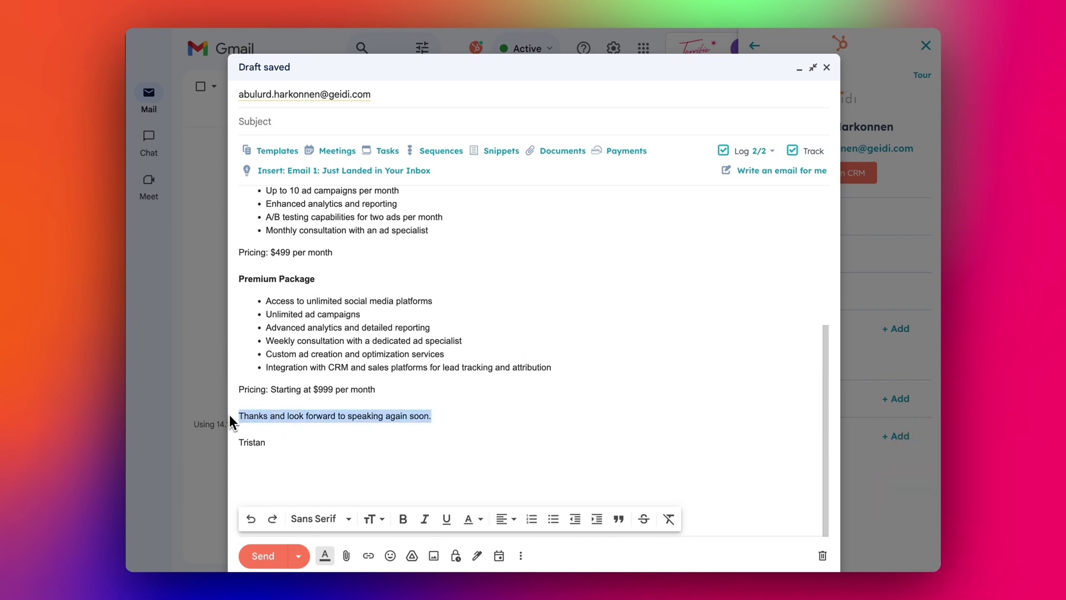
pyautogui.click(267, 420)
pyautogui.scroll(3, 377, 303)
pyautogui.scroll(2, 483, 266)
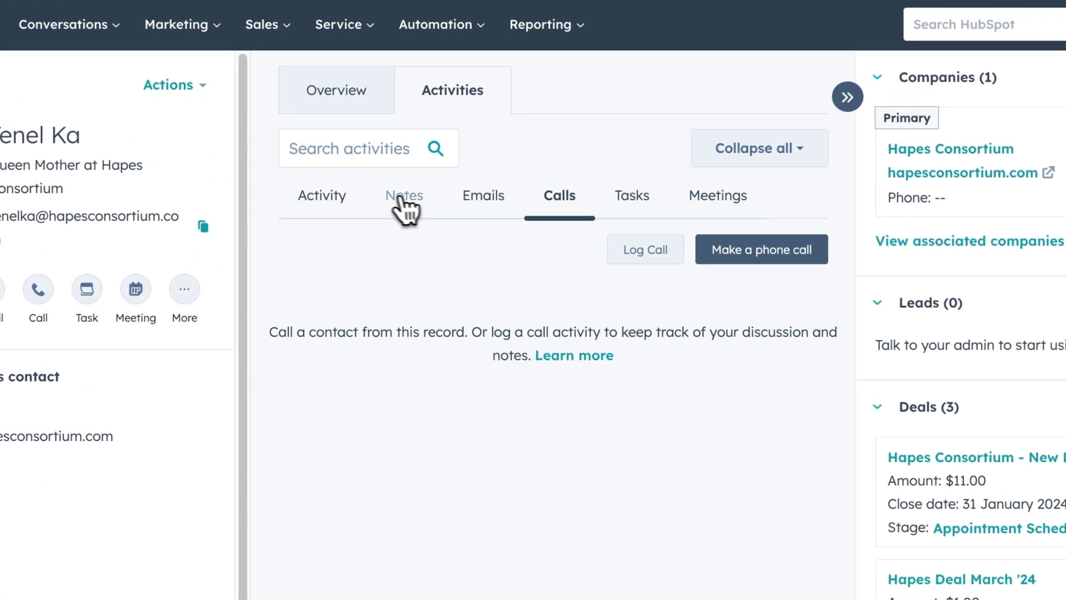
pyautogui.click(448, 172)
pyautogui.click(487, 200)
pyautogui.click(560, 201)
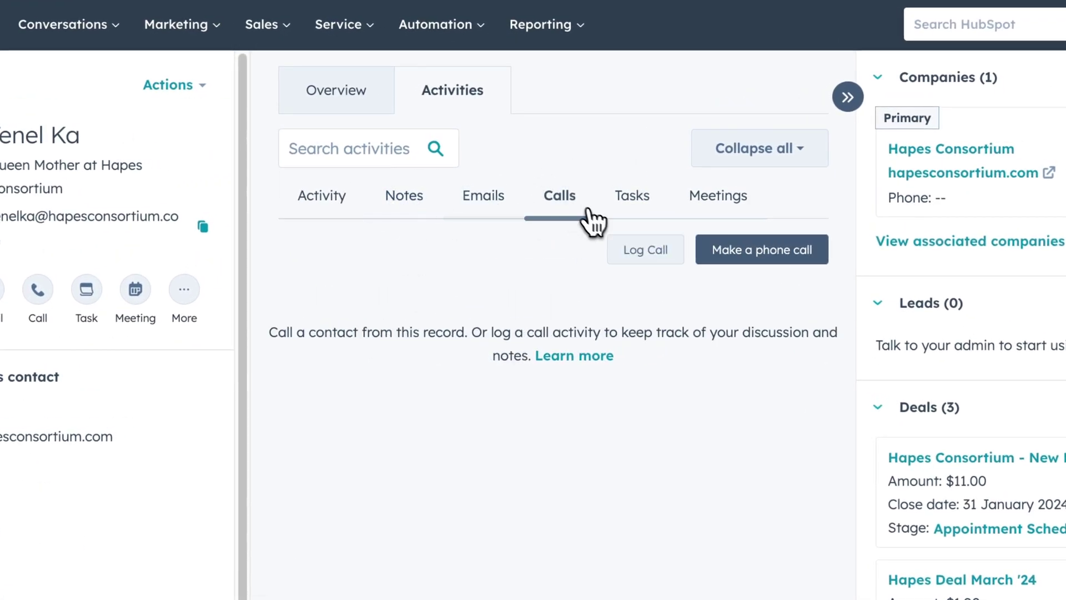
pyautogui.click(633, 204)
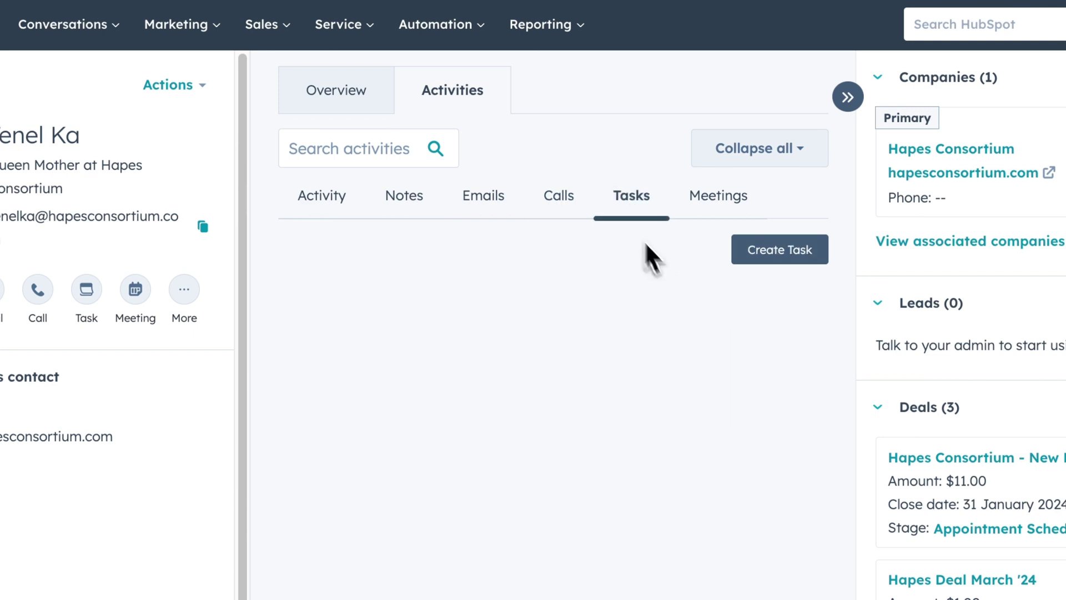
pyautogui.click(722, 199)
pyautogui.click(542, 176)
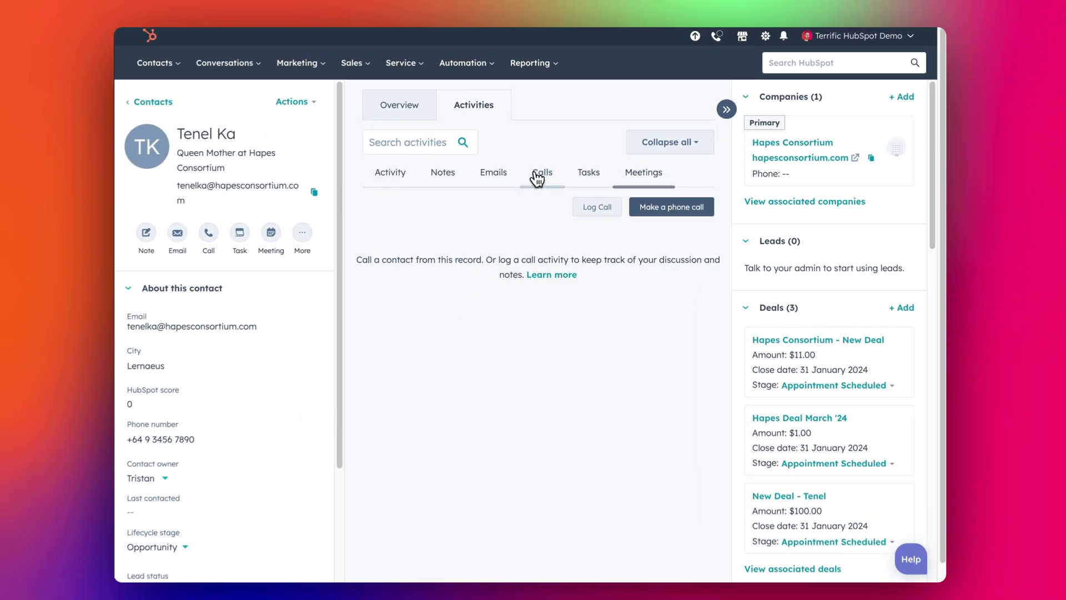
# - Log a call for Tenel Ka with the Pricing Info snippet inserted via the #pr shortcut
pyautogui.click(598, 204)
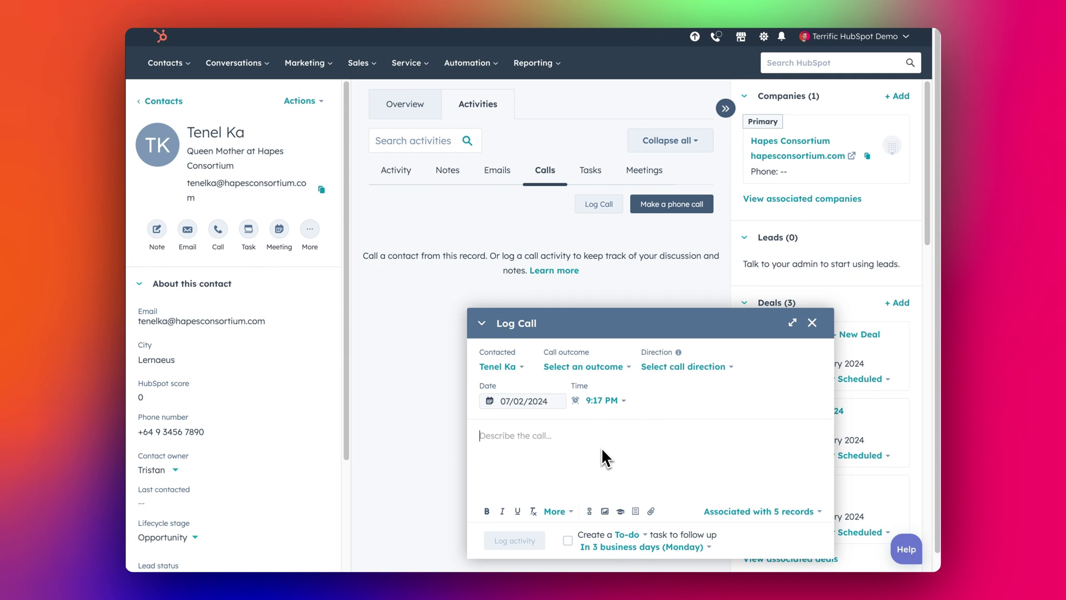
pyautogui.write('#')
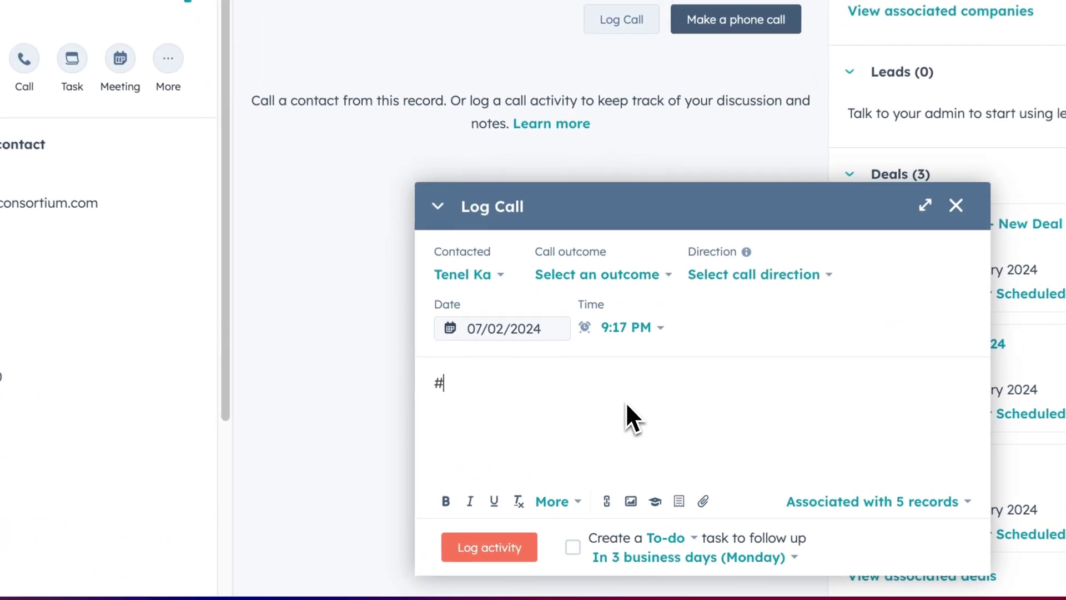
pyautogui.write('pr')
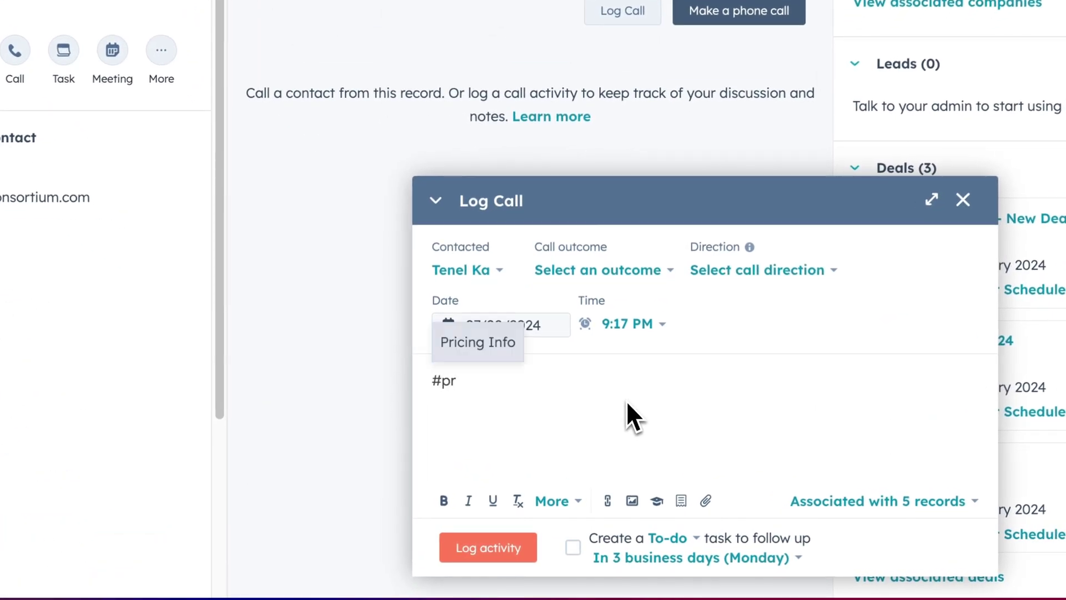
pyautogui.click(480, 344)
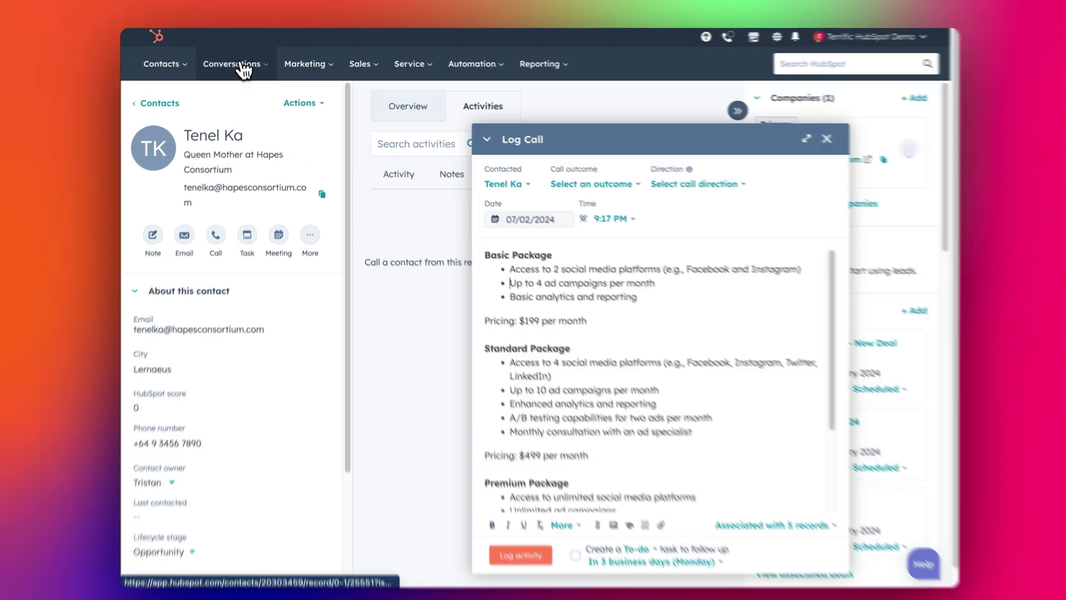
pyautogui.moveTo(200, 84)
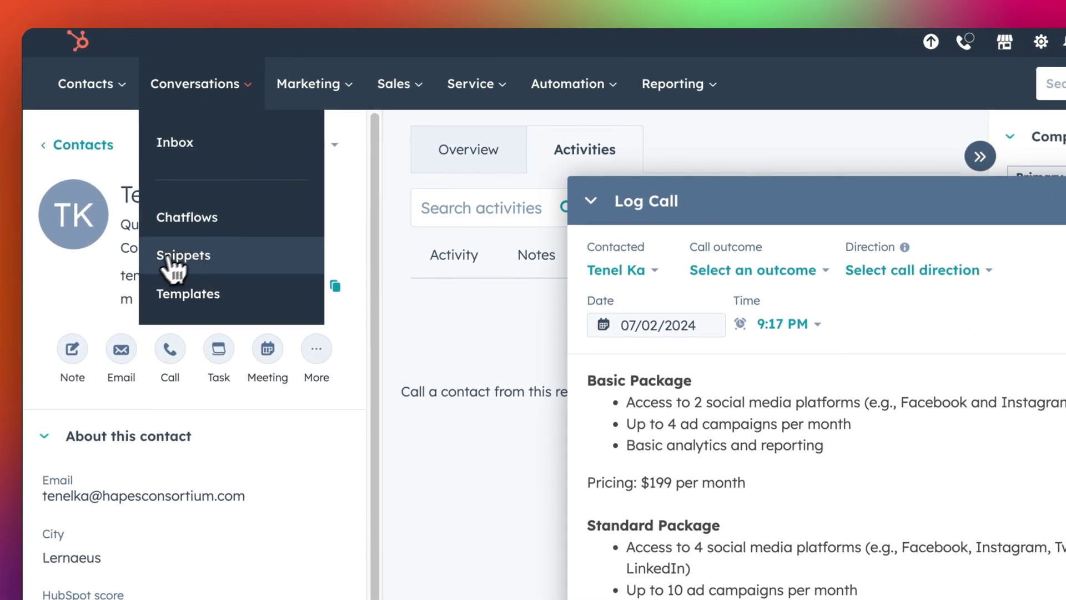
# - Go to Conversations > Snippets, start a new snippet and cancel it without saving
pyautogui.click(184, 266)
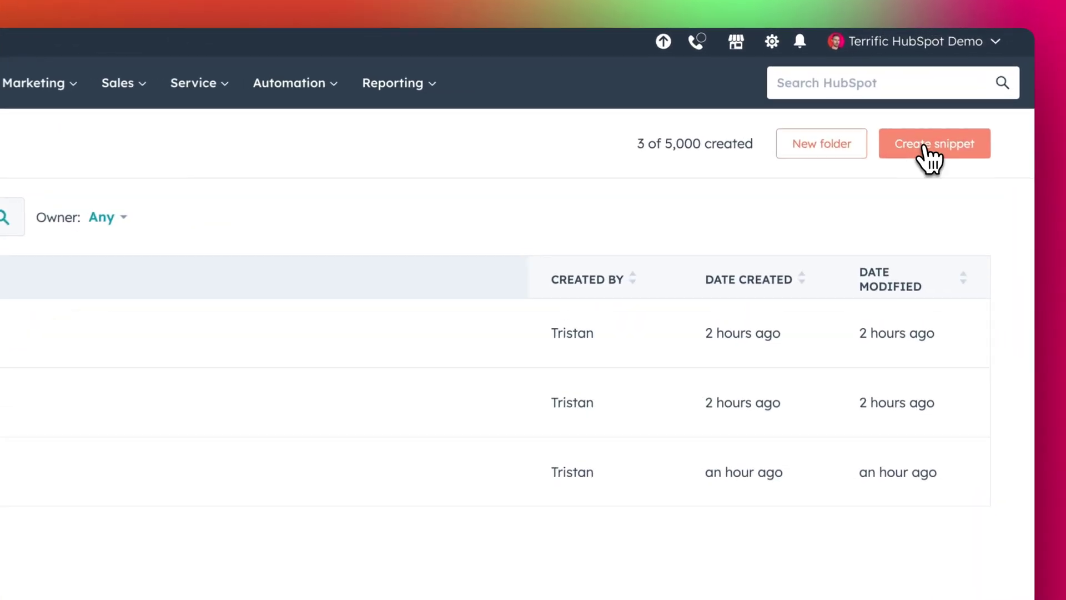
pyautogui.click(904, 152)
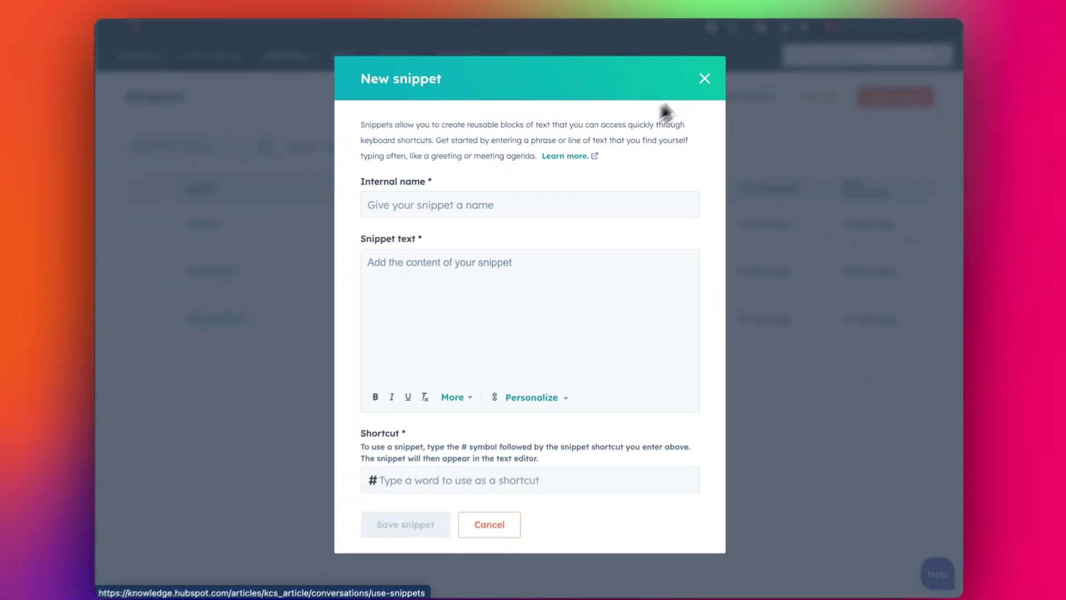
pyautogui.click(704, 87)
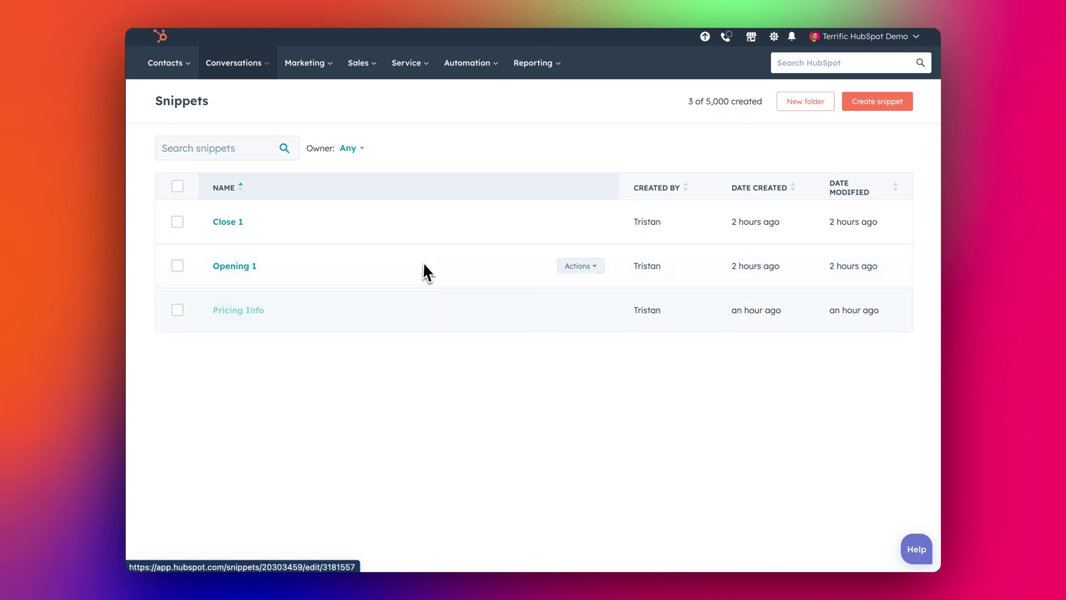
# - In Pricing Info, link 'per month', change the Basic price from $199 to $299, and save the snippet
pyautogui.click(257, 312)
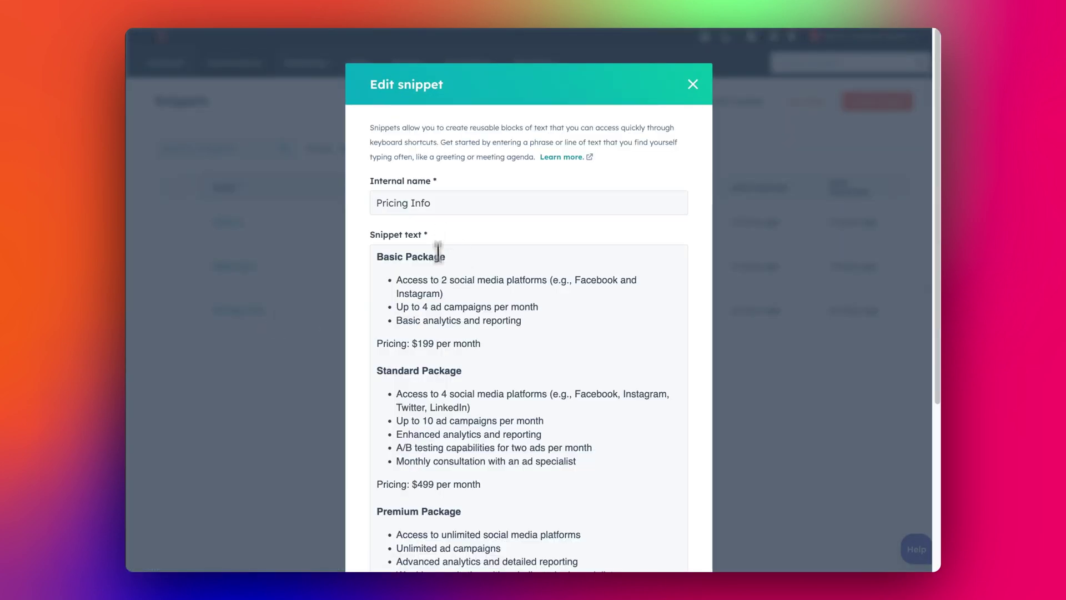
pyautogui.moveTo(446, 257)
pyautogui.mouseDown()
pyautogui.moveTo(376, 256)
pyautogui.moveTo(429, 257)
pyautogui.mouseUp()
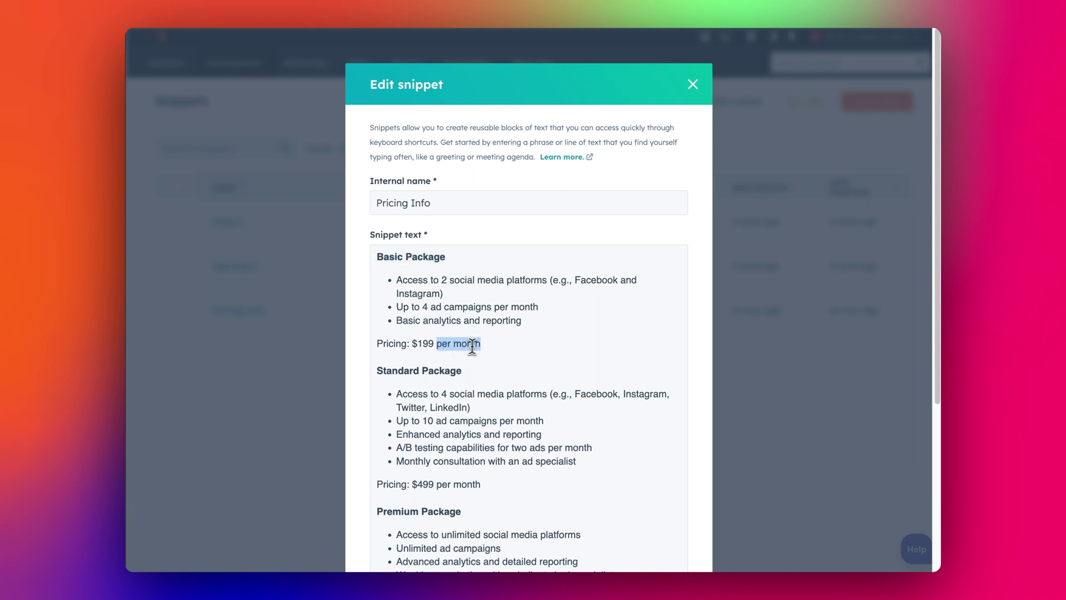
pyautogui.scroll(-1, 467, 437)
pyautogui.scroll(-4, 459, 351)
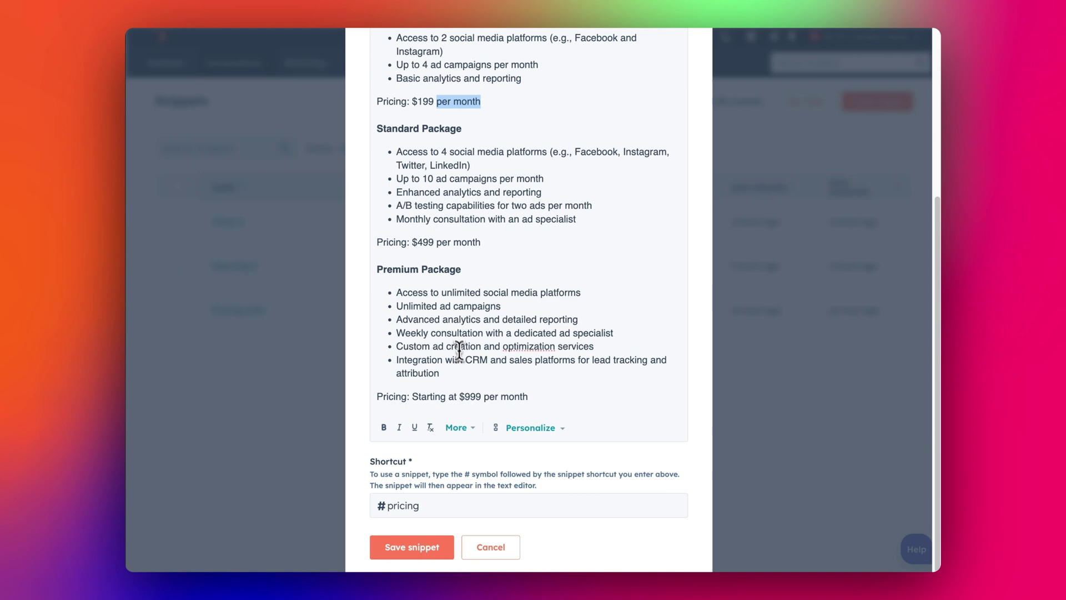
pyautogui.click(494, 427)
pyautogui.write('link.com')
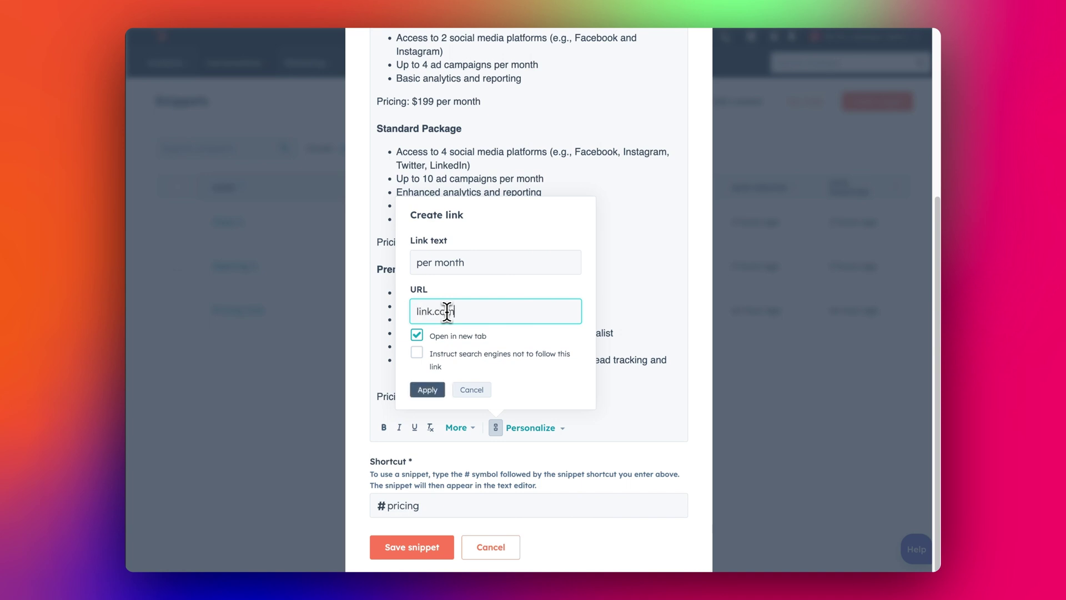
pyautogui.click(428, 389)
pyautogui.scroll(1, 550, 312)
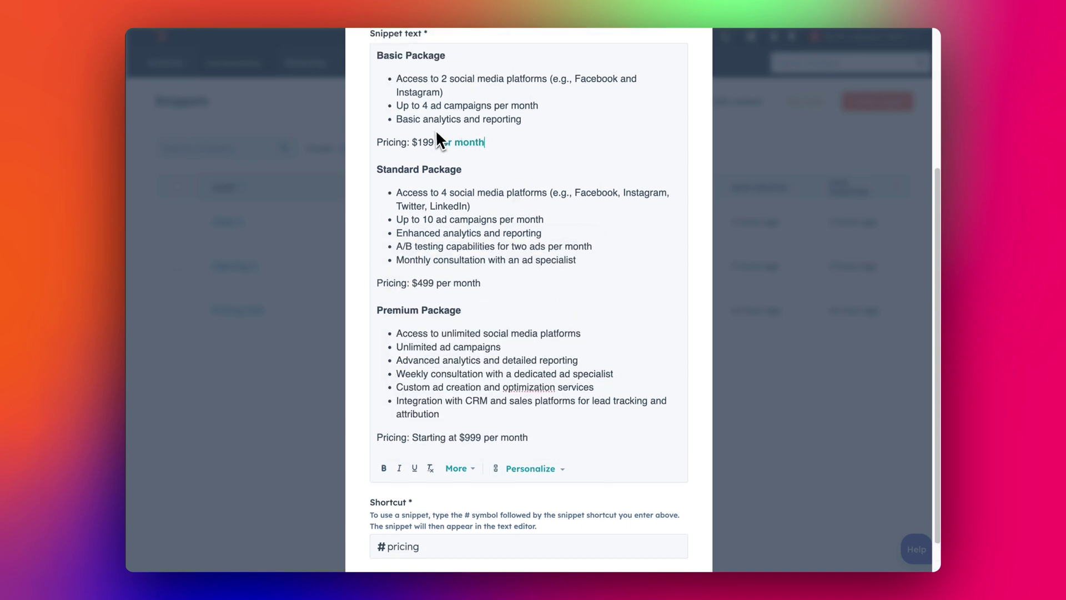
pyautogui.scroll(1, 466, 158)
pyautogui.scroll(3, 500, 178)
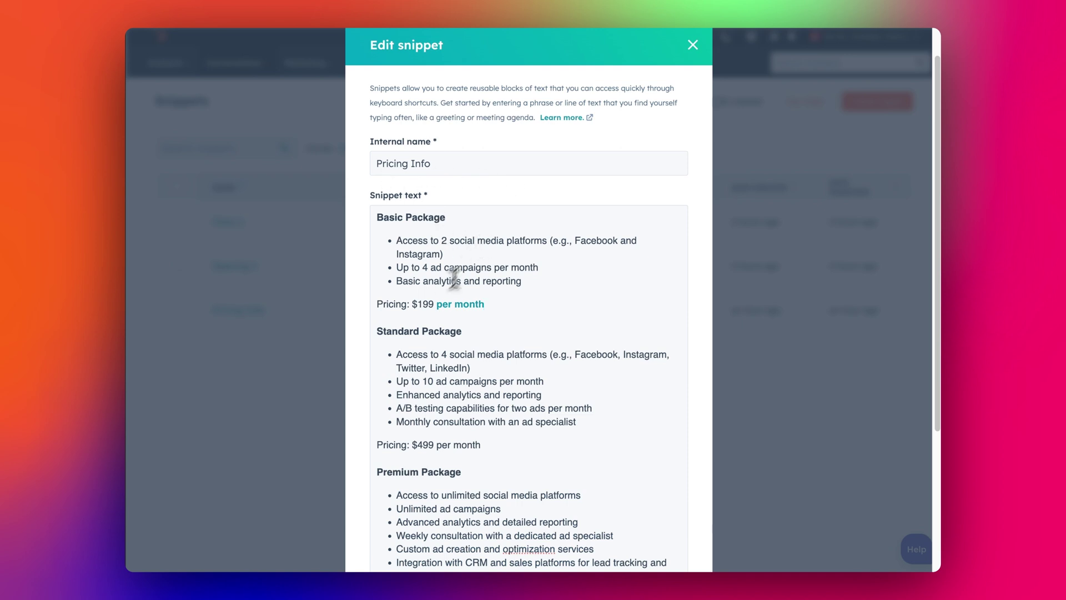
pyautogui.scroll(-1, 447, 379)
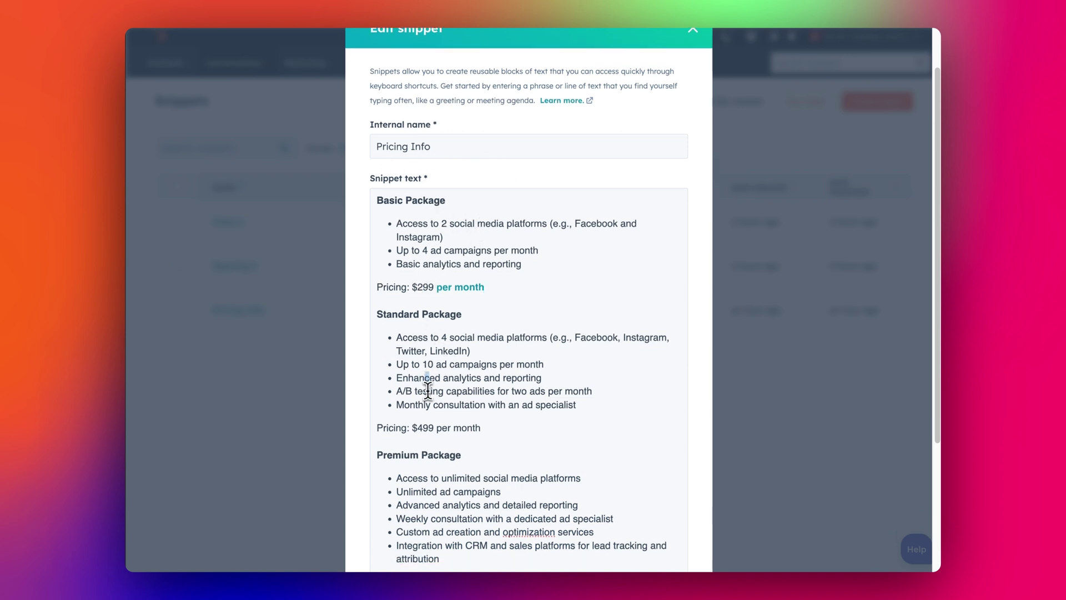
pyautogui.scroll(-5, 424, 388)
pyautogui.click(408, 549)
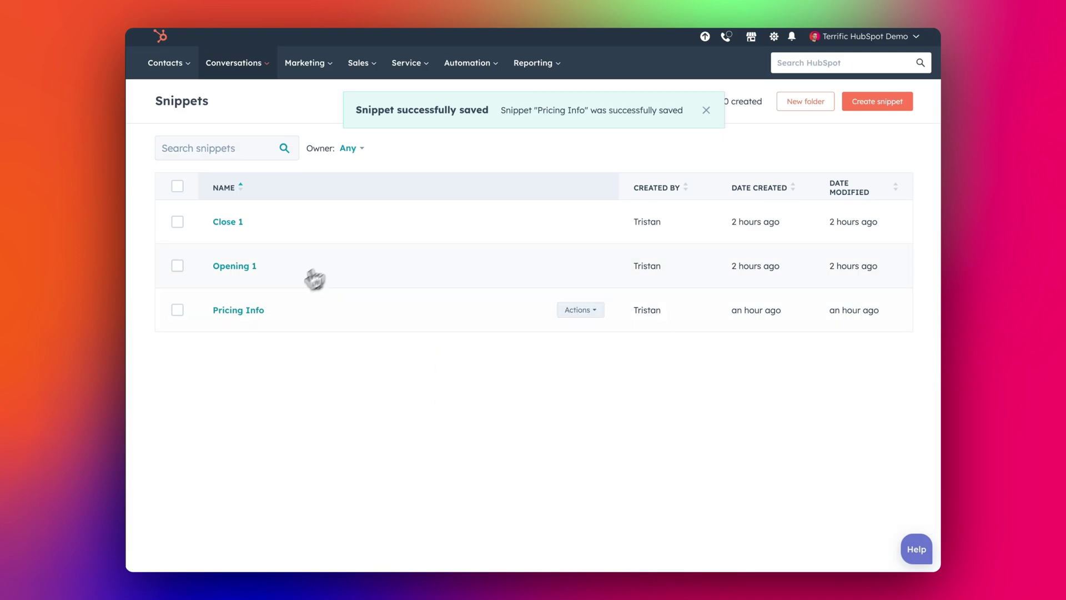
pyautogui.click(261, 313)
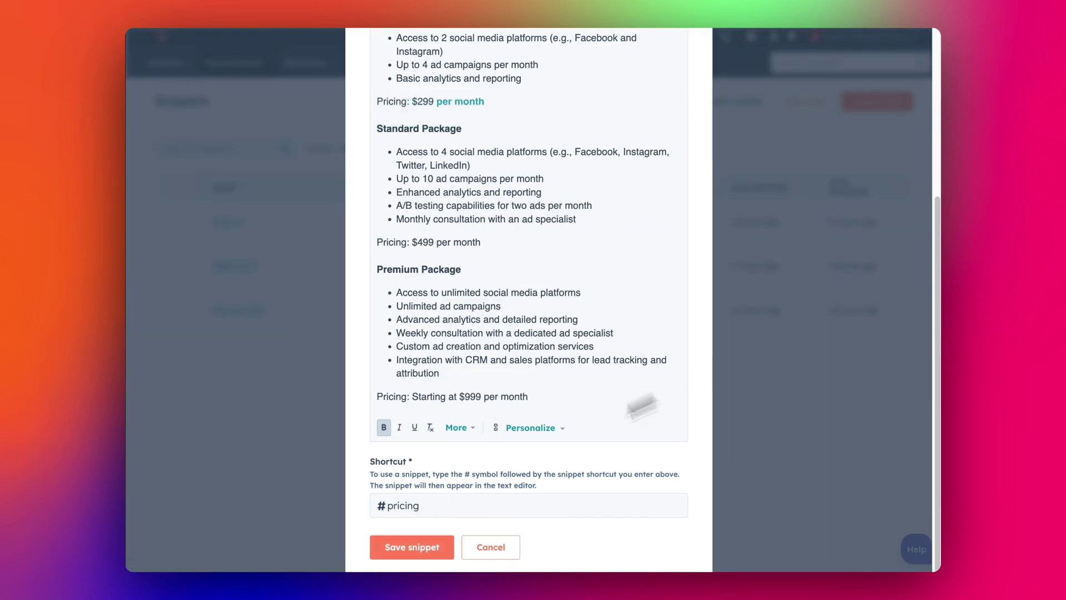
pyautogui.click(433, 506)
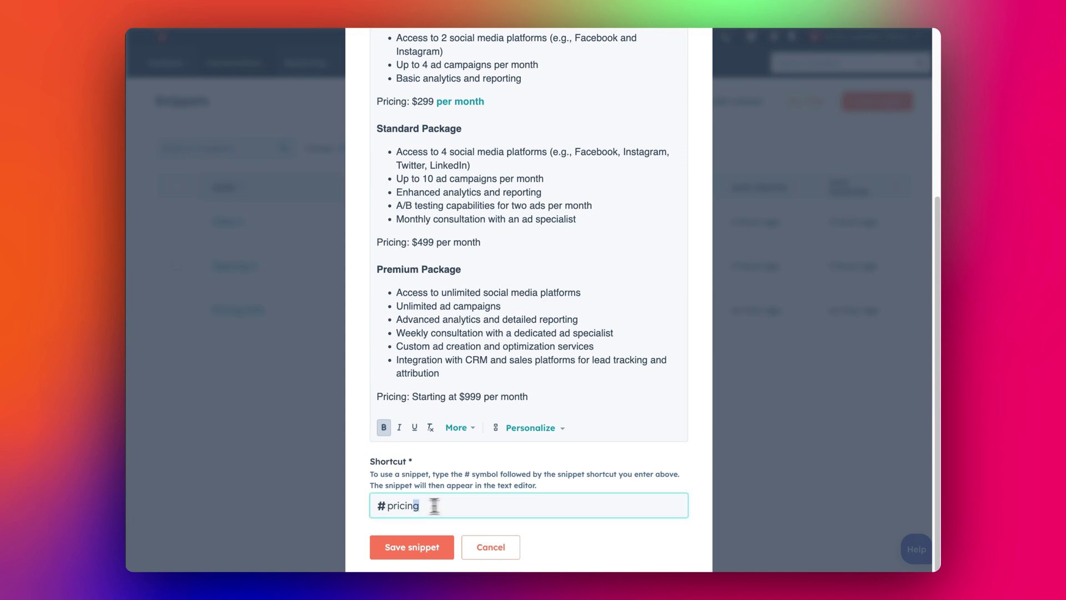
pyautogui.moveTo(433, 505); pyautogui.dragTo(390, 507)
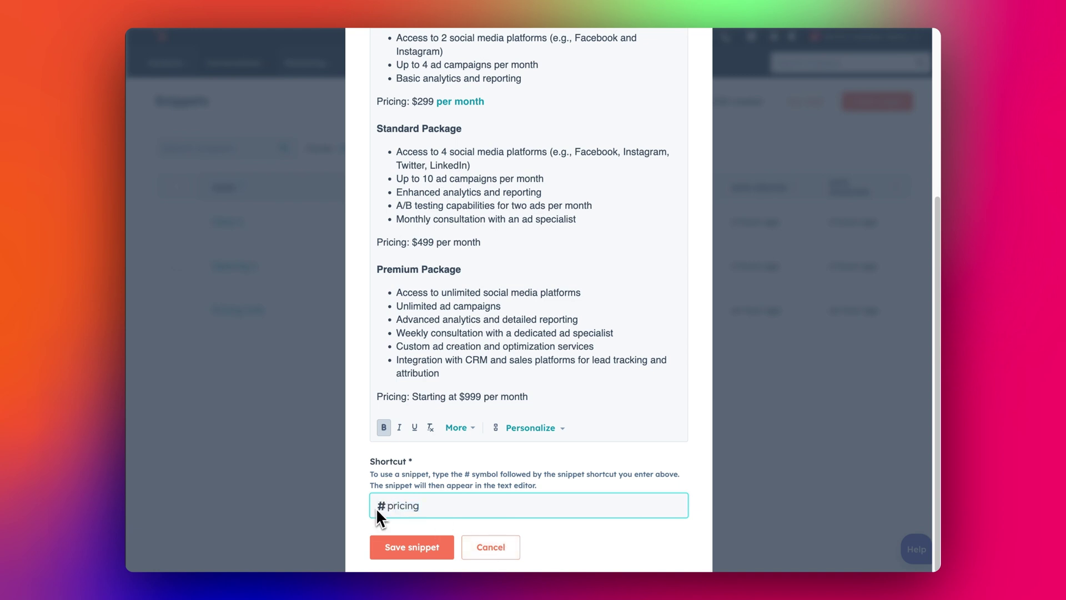
pyautogui.click(489, 551)
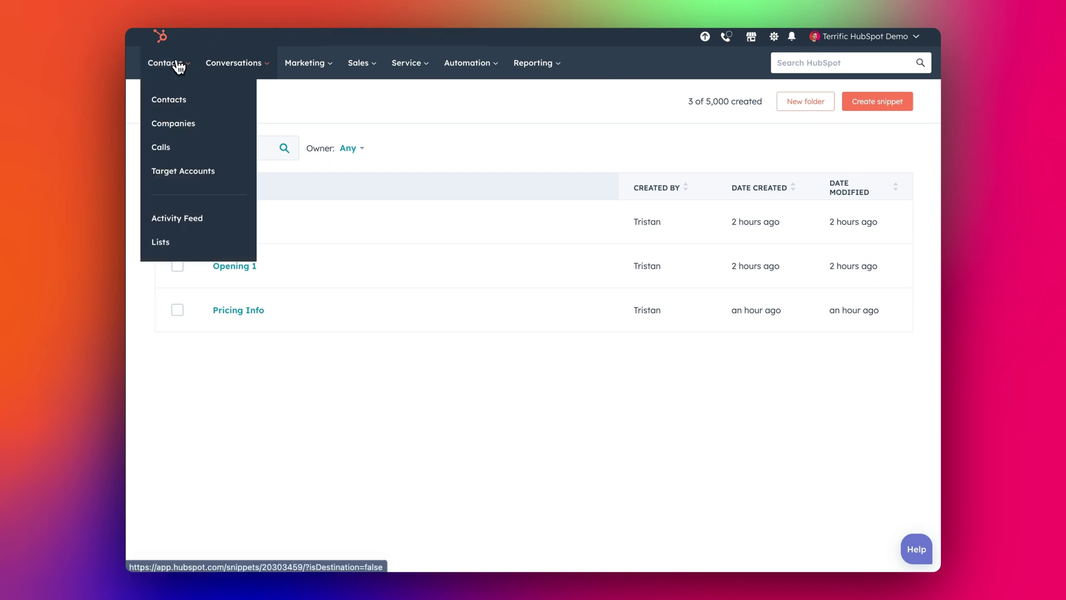
# - Create a note on Tenel Ka's record containing the updated $299 Pricing Info via the #pr shortcut
pyautogui.click(183, 107)
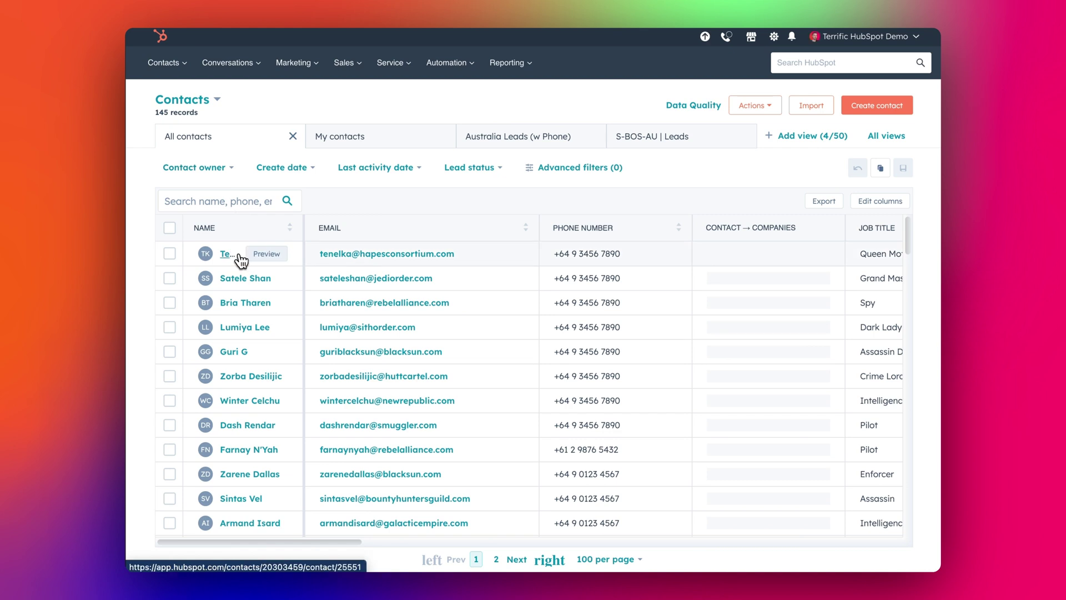
pyautogui.click(229, 253)
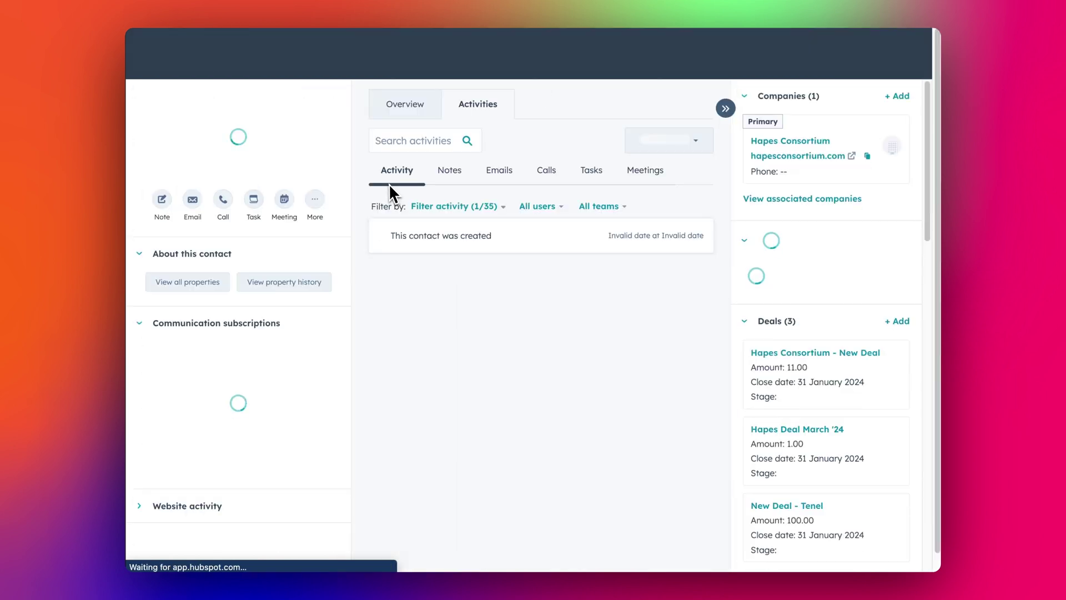
pyautogui.click(440, 183)
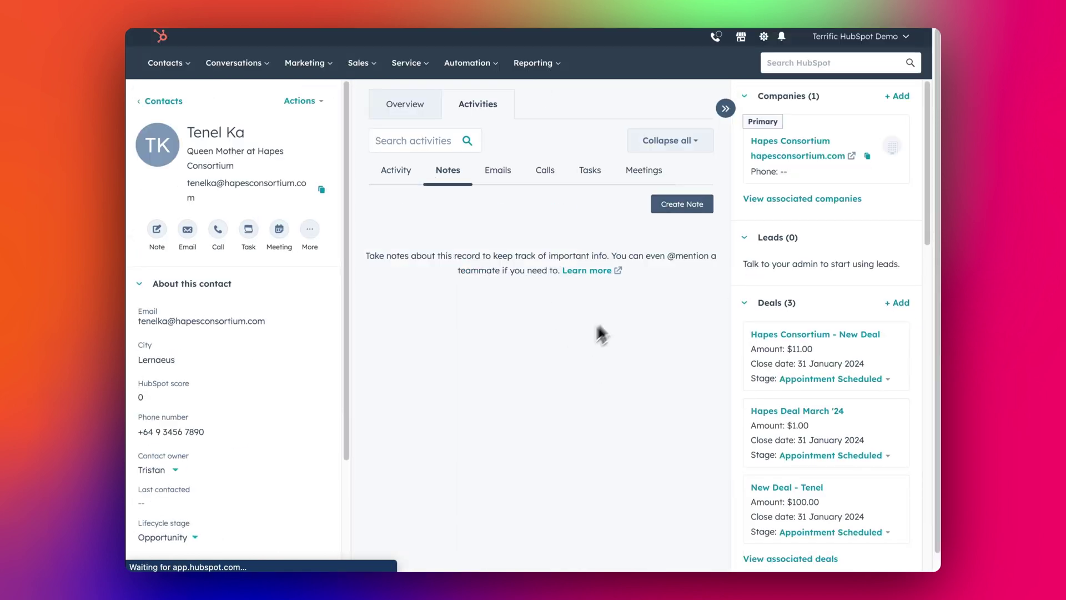
pyautogui.click(681, 204)
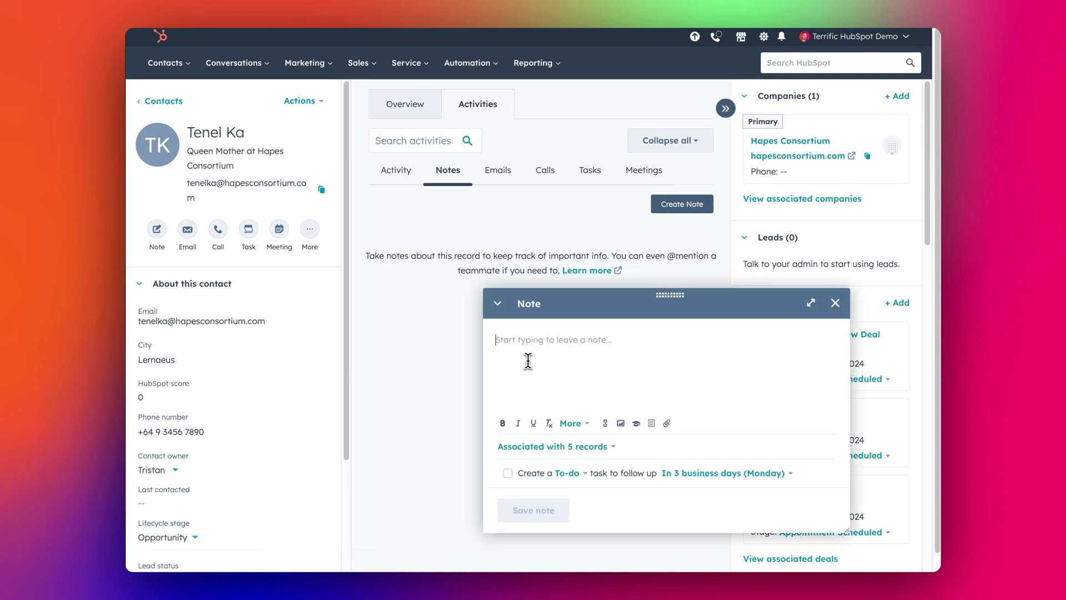
pyautogui.write('#')
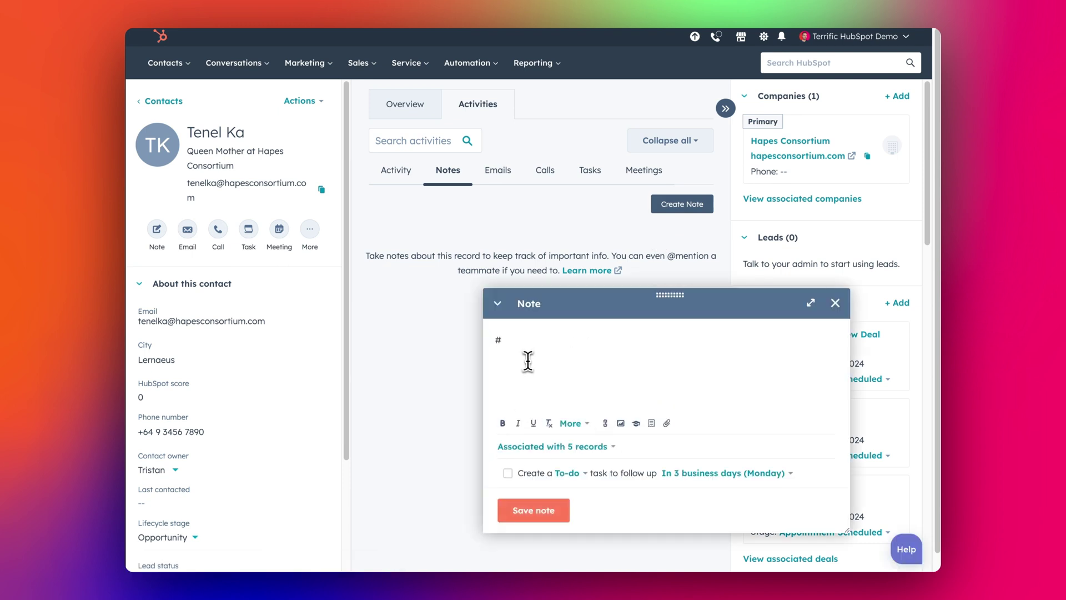
pyautogui.write('pr')
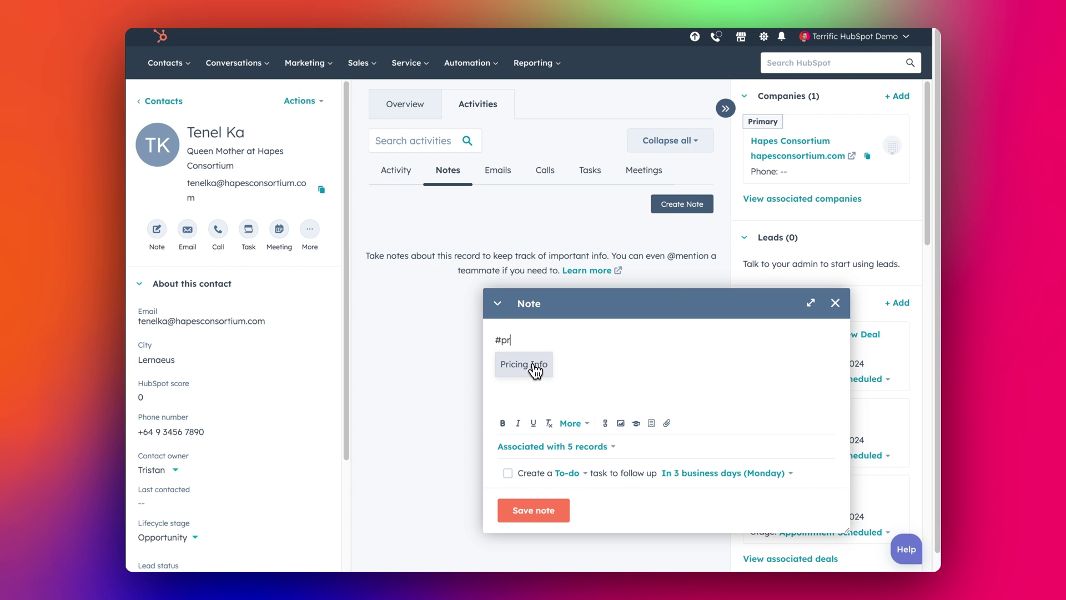
pyautogui.click(535, 372)
pyautogui.scroll(-2, 593, 343)
pyautogui.scroll(2, 593, 342)
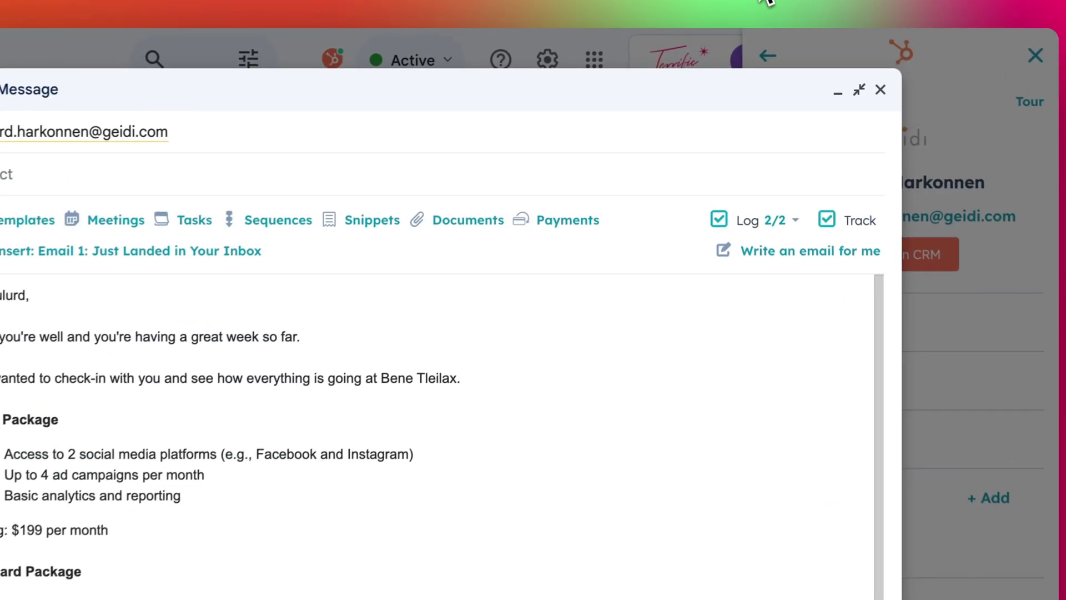
# - Clear the Gmail draft body and insert the updated Pricing Info with $299 and linked 'per month'
pyautogui.hotkey('ctrl', 'a')
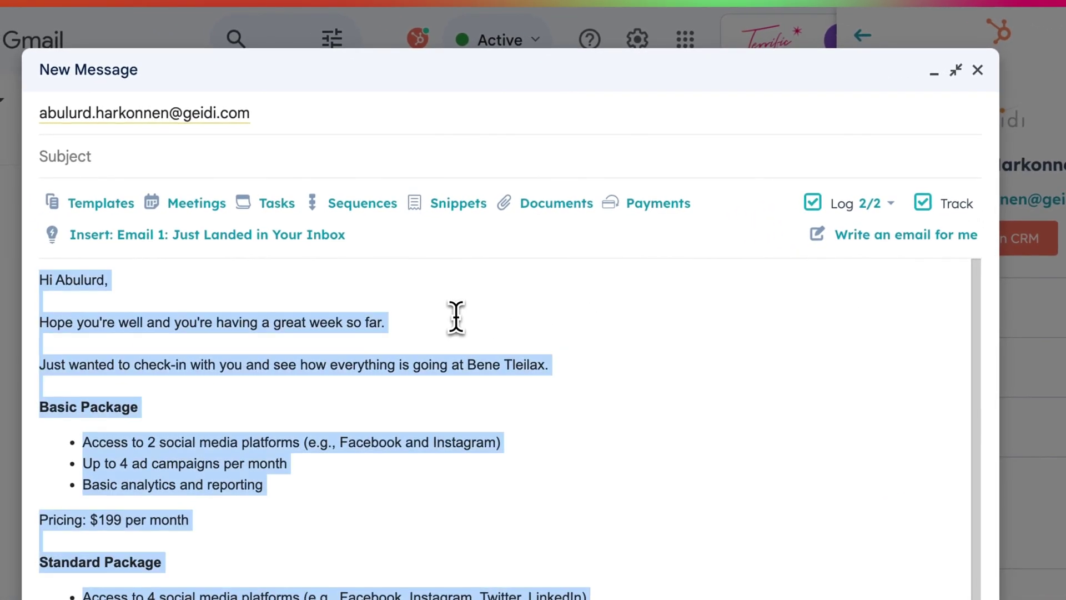
pyautogui.press('BackSpace')
pyautogui.click(448, 209)
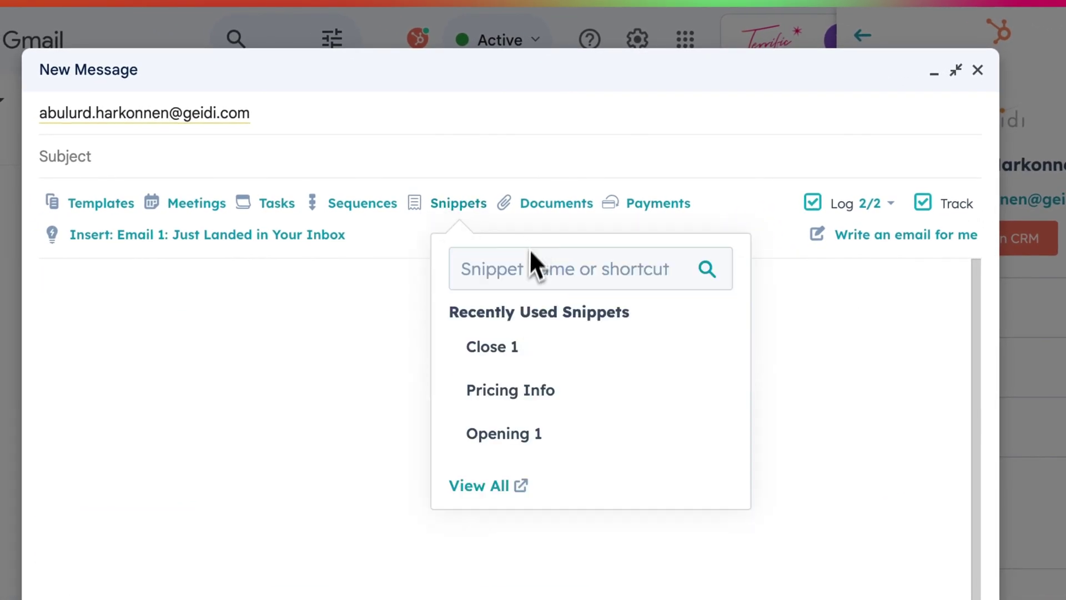
pyautogui.click(505, 392)
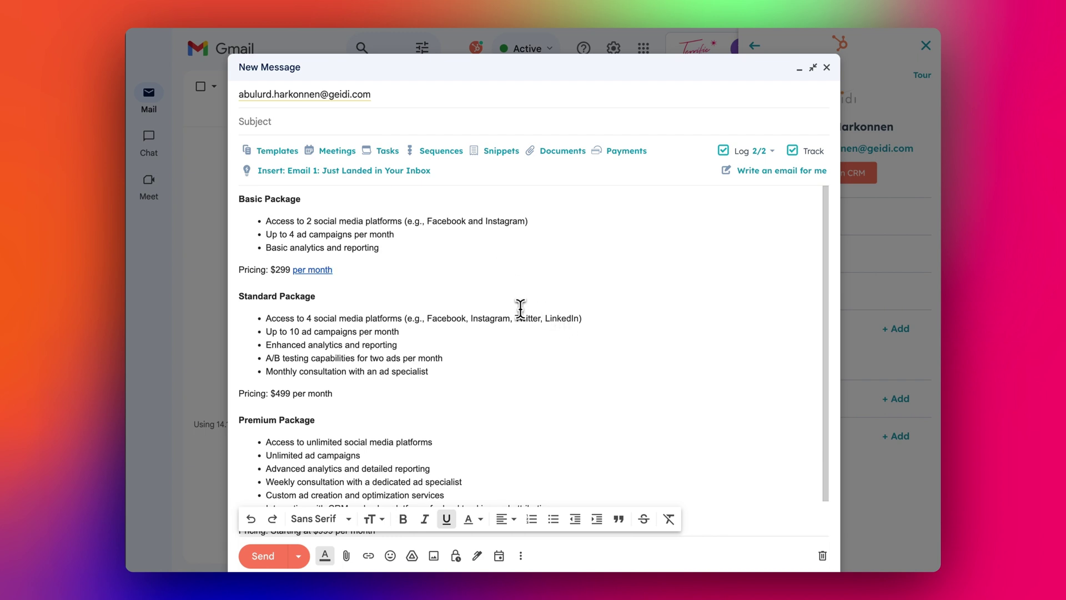
pyautogui.click(500, 284)
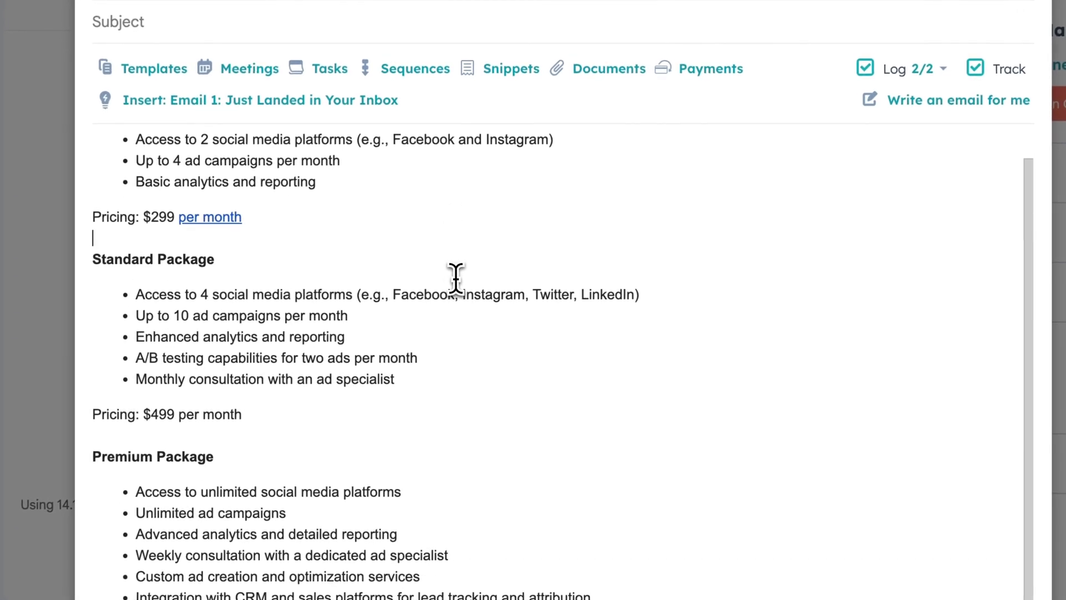
pyautogui.scroll(-1, 456, 280)
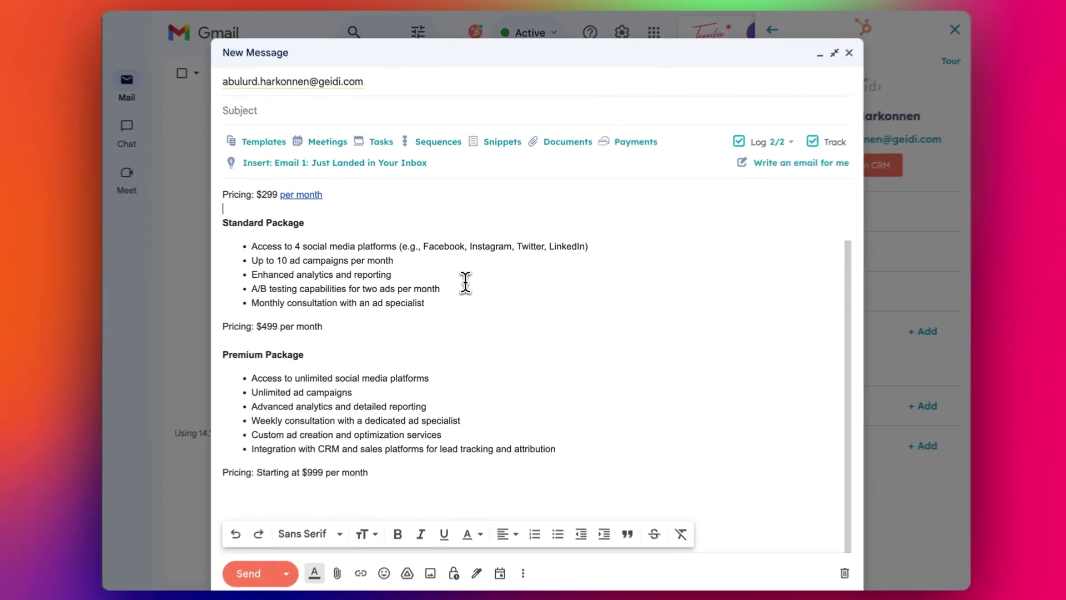